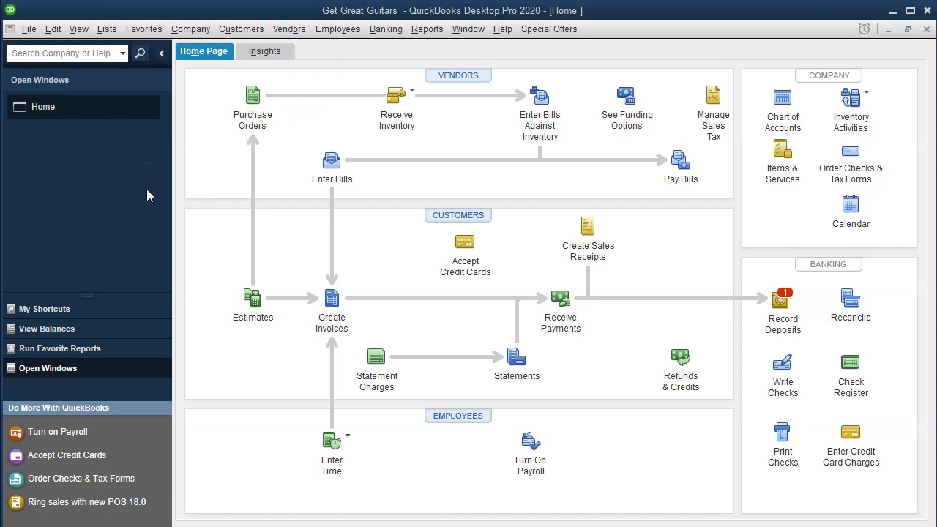
click(78, 29)
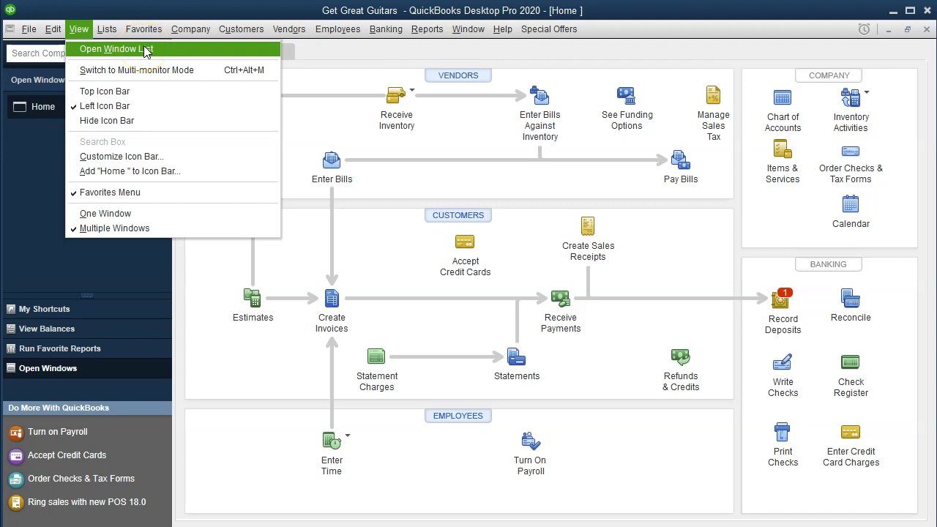
click(25, 174)
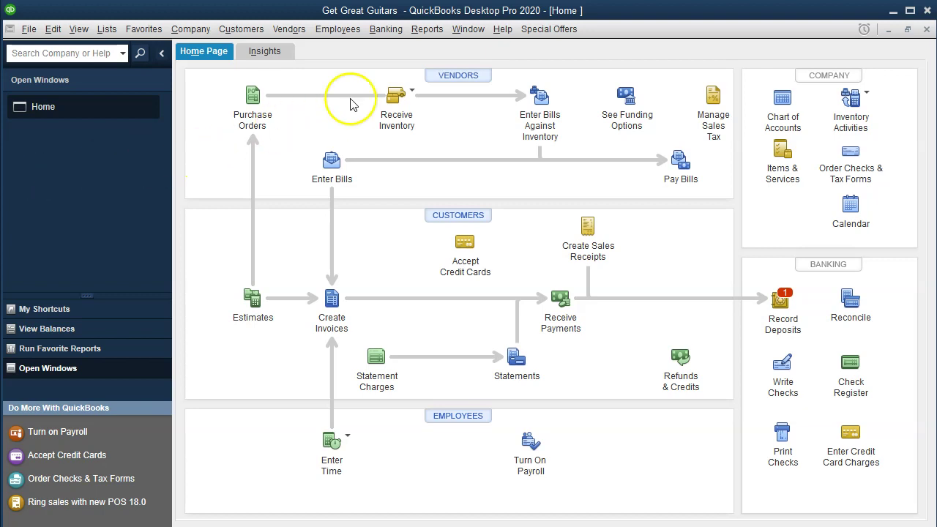
Open the Balance Sheet Standard report from the Company & Financial reports
click(428, 36)
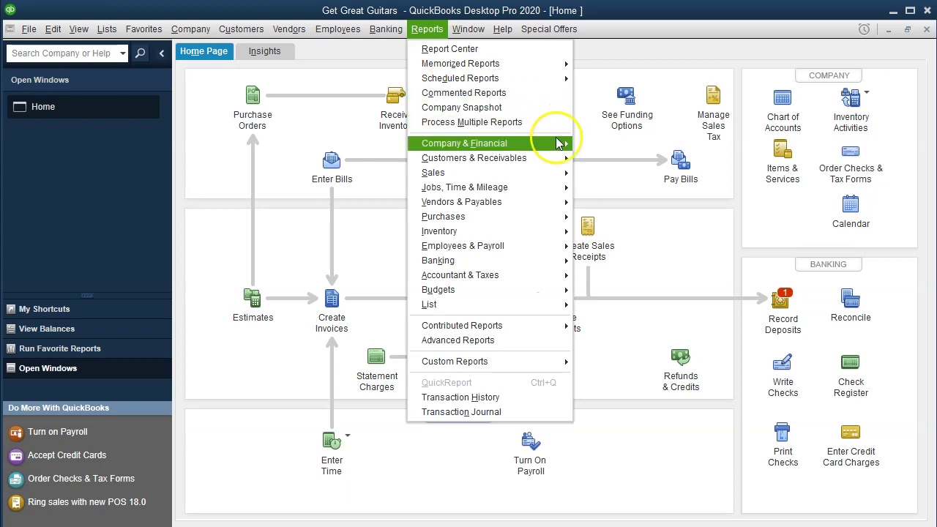
mouse_move(556, 142)
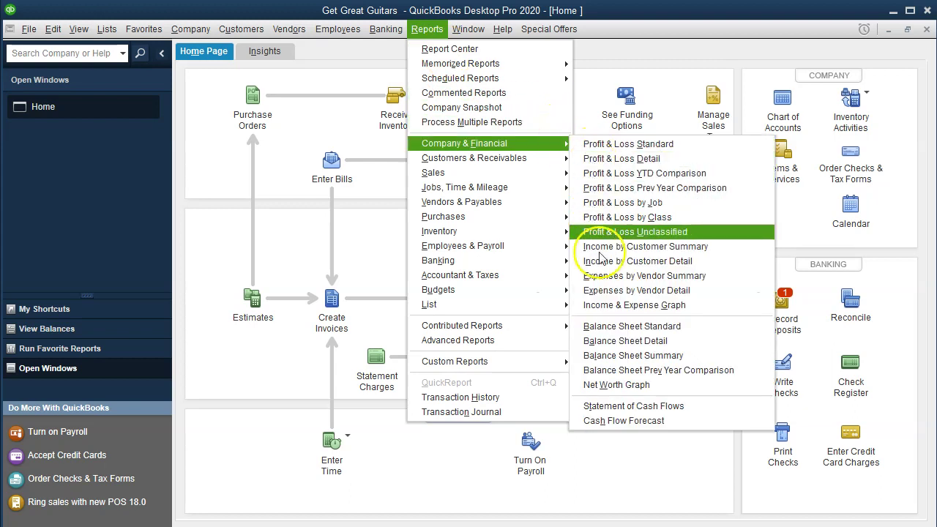
click(684, 326)
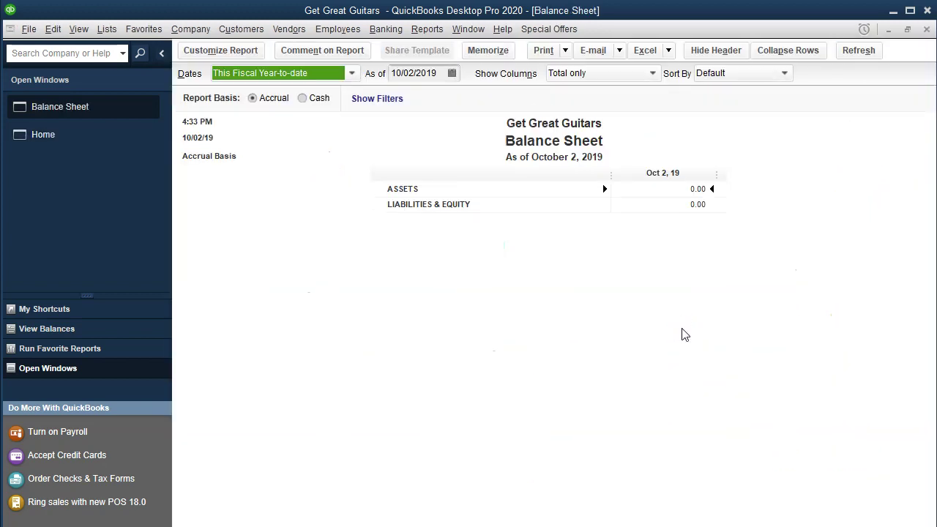
Customize the Balance Sheet's date range to run from 01/01/2020 to 02/29/2020
click(244, 55)
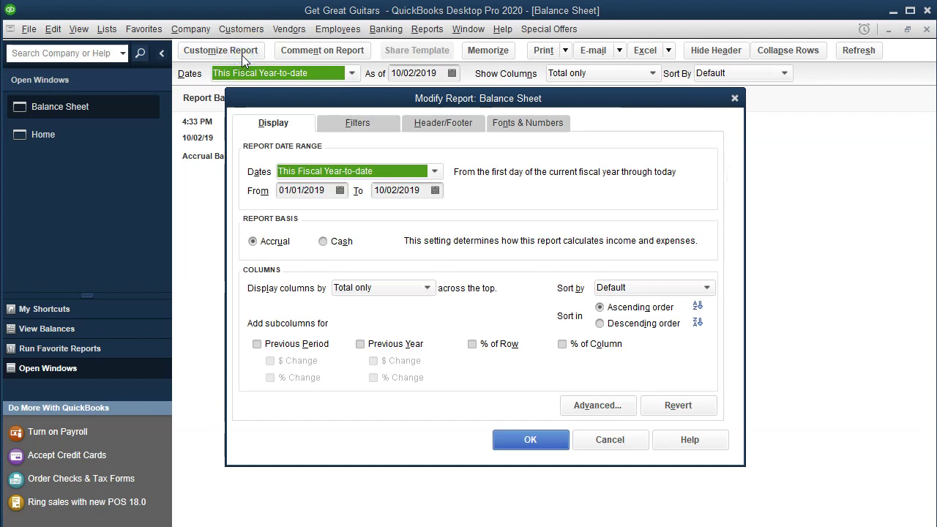
key(Tab)
text(010120)
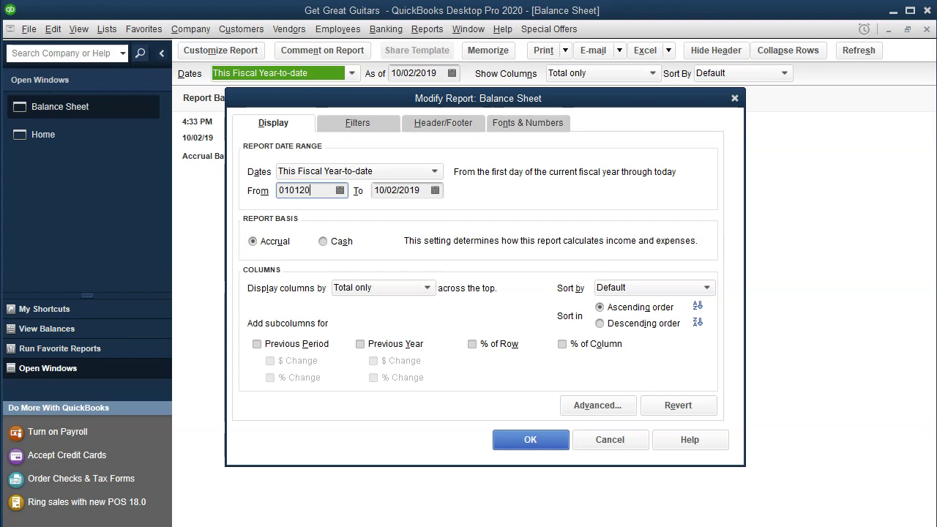
key(Tab)
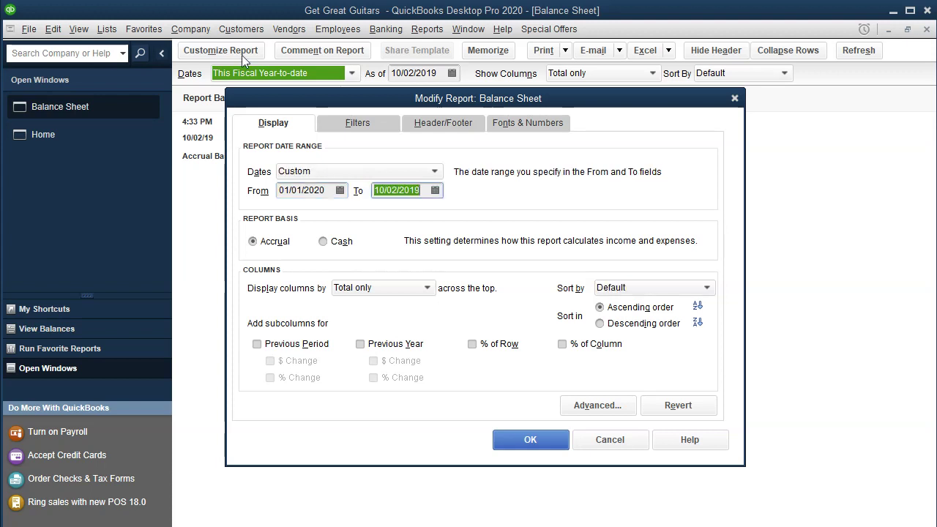
text(02/29/2020)
key(Tab)
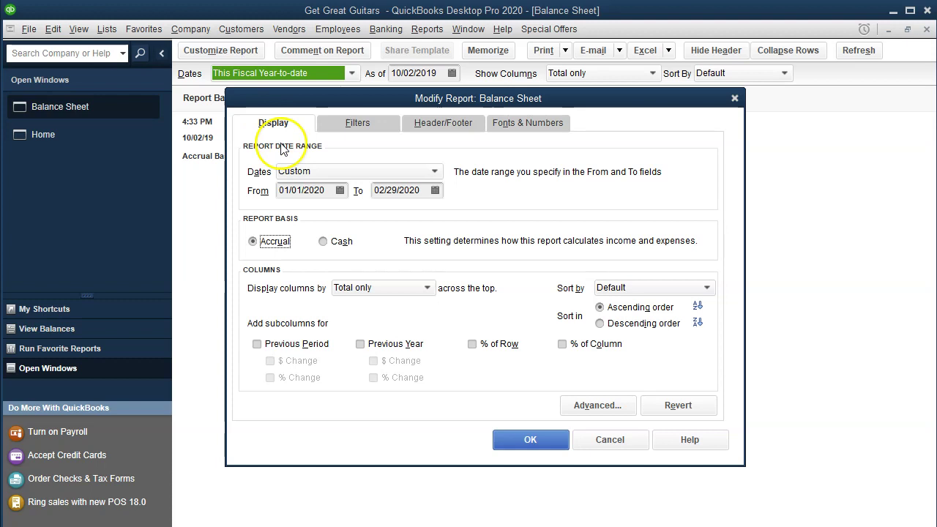
click(510, 442)
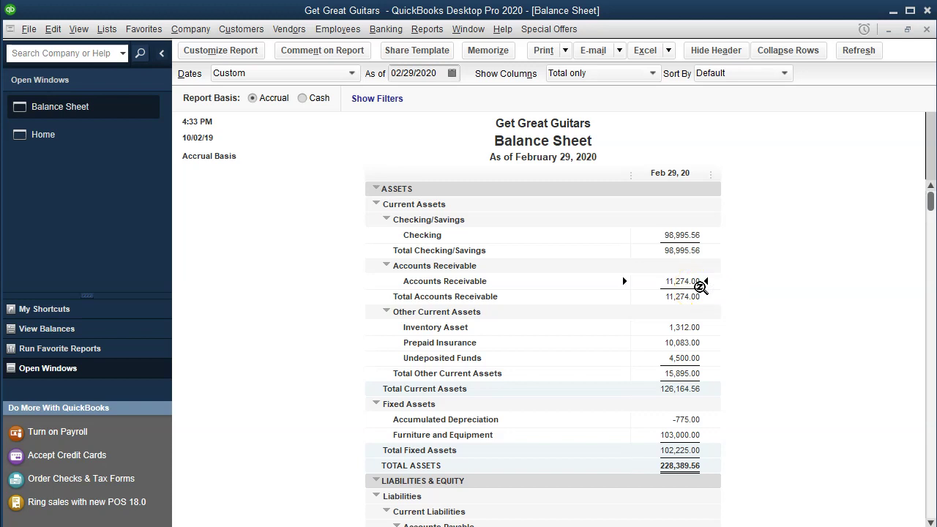
Drill down into the Balance Sheet's Accounts Receivable amount, review its transactions, and close the detail report
click(653, 283)
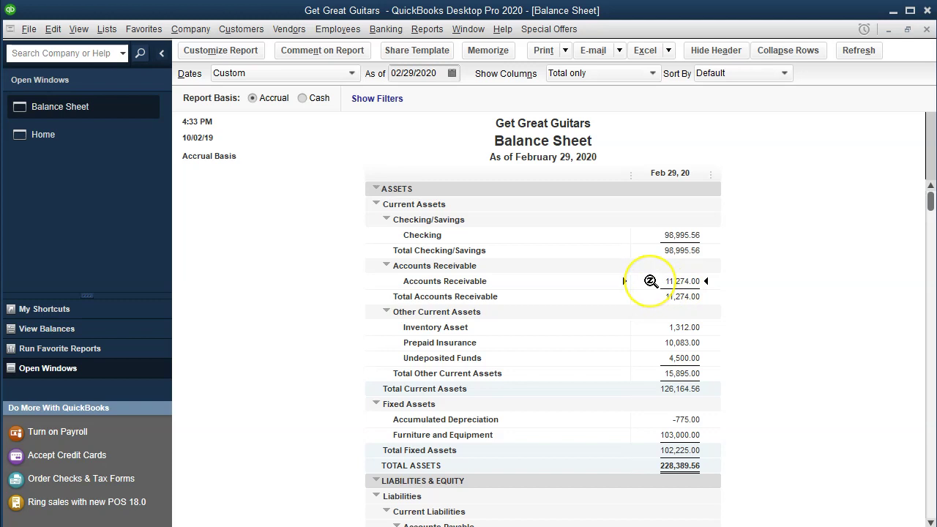
double_click(650, 281)
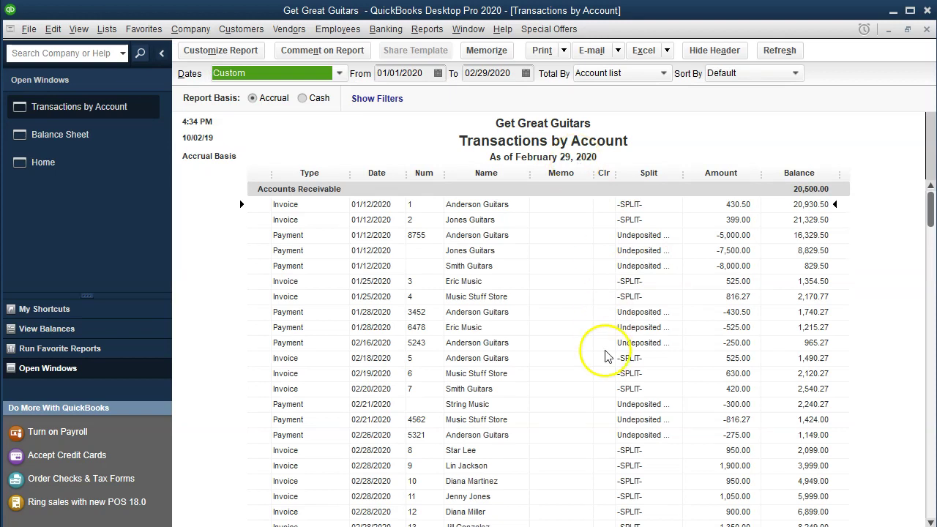
scroll(840, 379, down, 3)
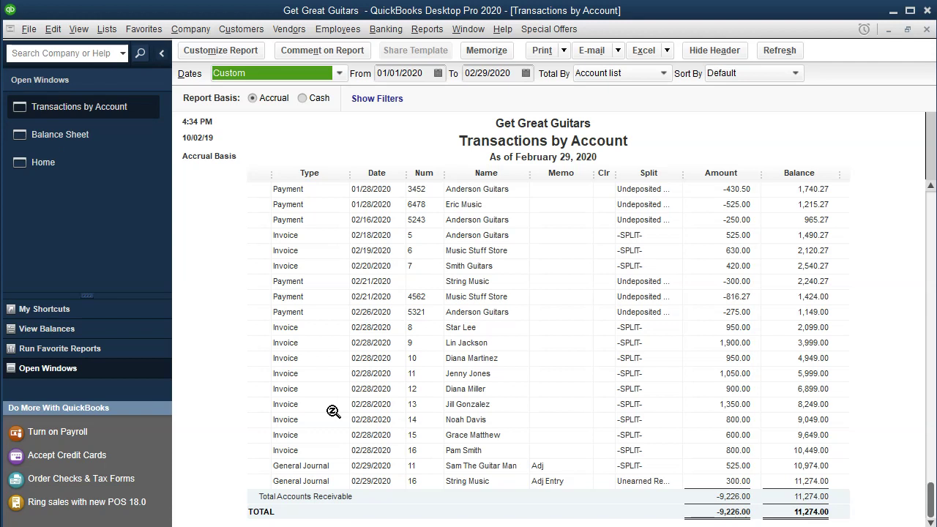
scroll(333, 412, up, 3)
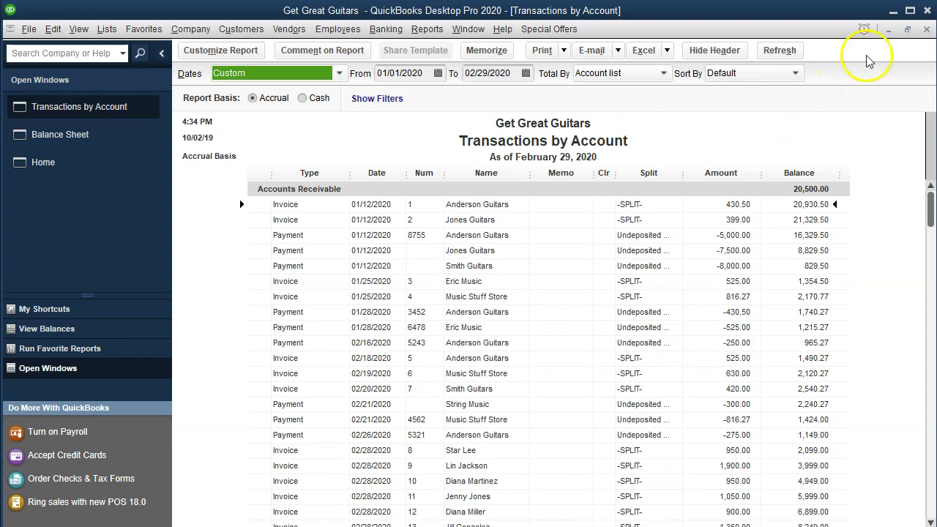
click(926, 30)
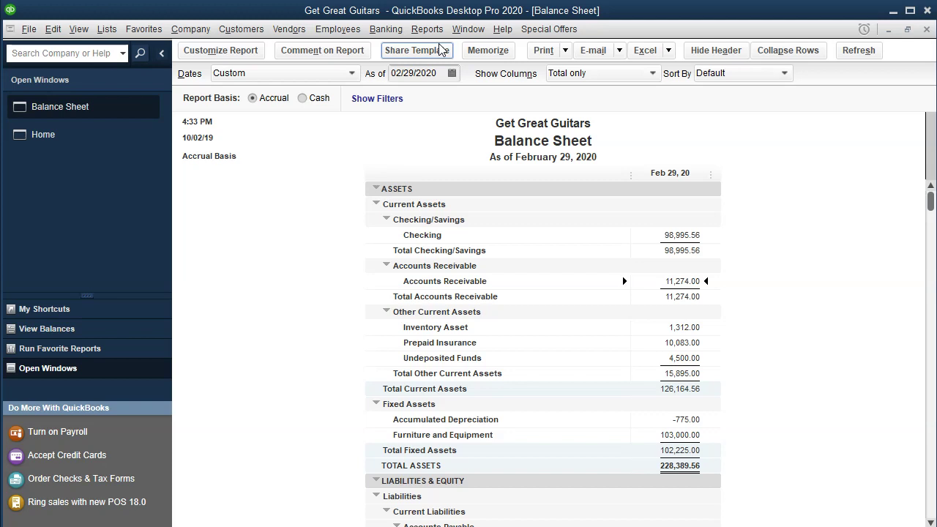
Run the A/R Aging Summary report from the Report Center's Customers & Receivables group
click(427, 29)
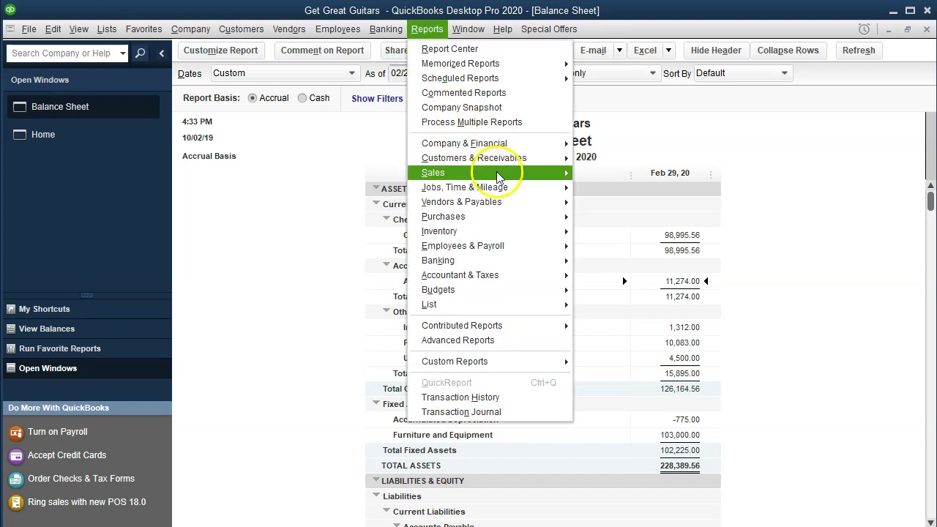
mouse_move(546, 164)
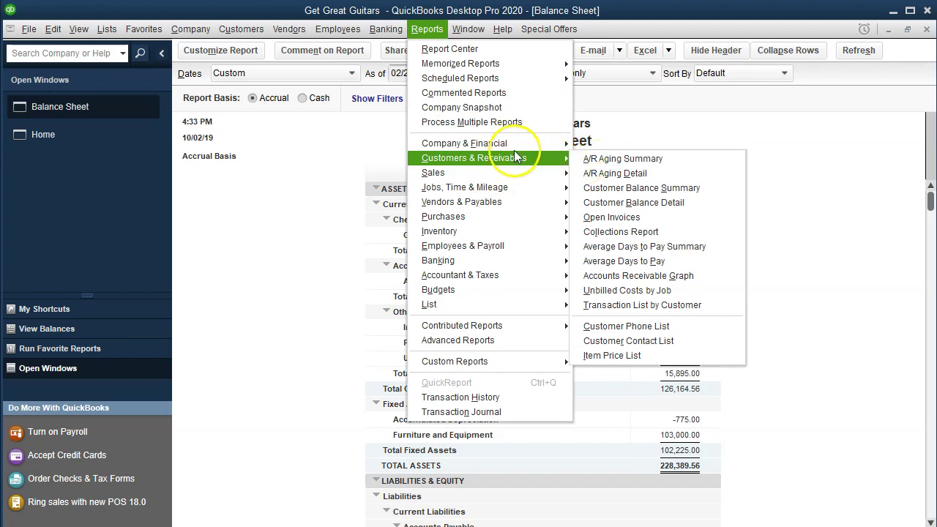
click(491, 50)
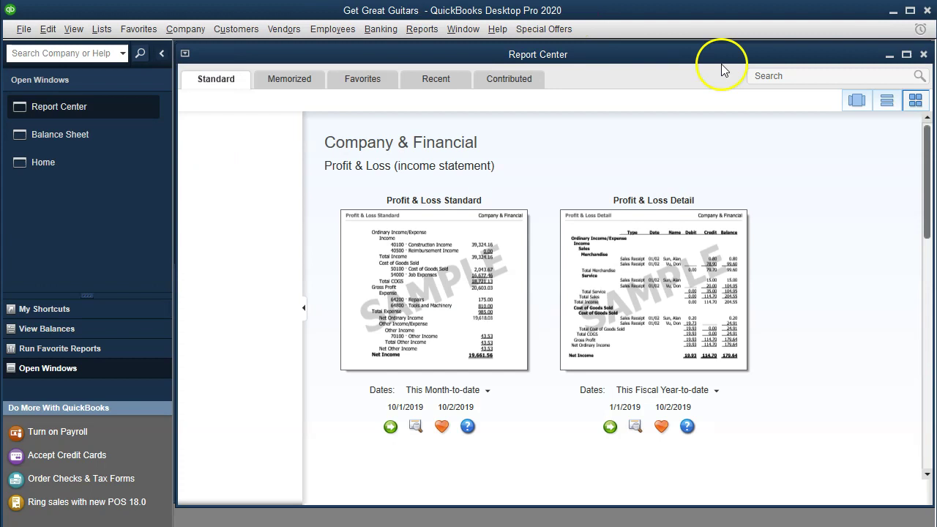
click(906, 55)
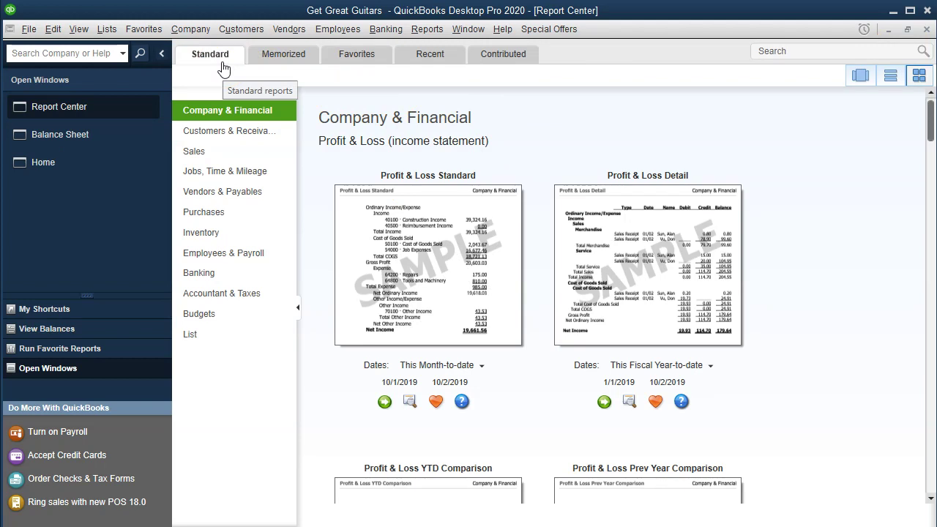
click(229, 134)
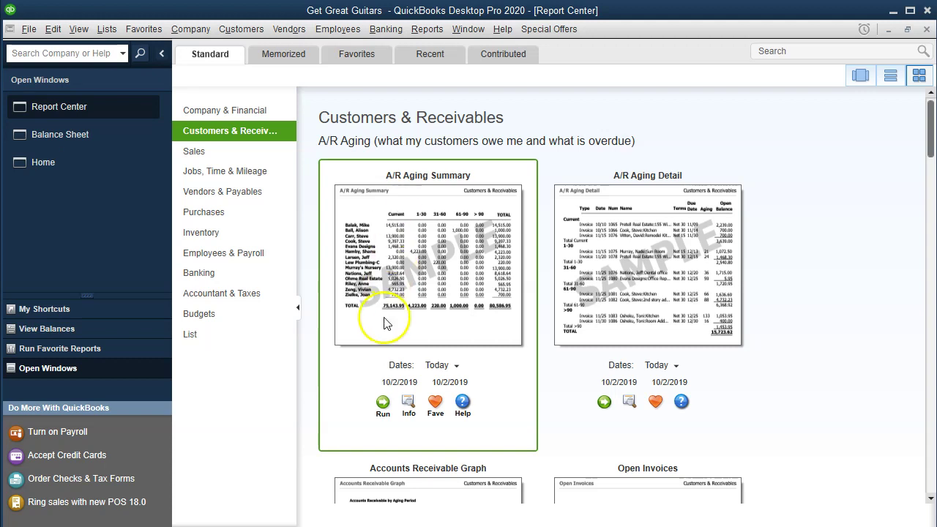
click(382, 402)
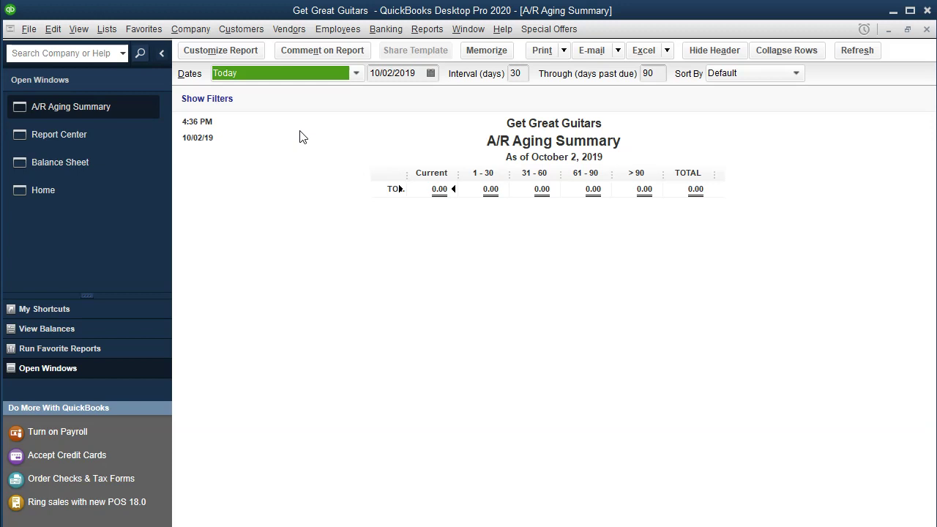
Set the A/R Aging Summary's date to 02/29/2020 and update the report
key(Tab)
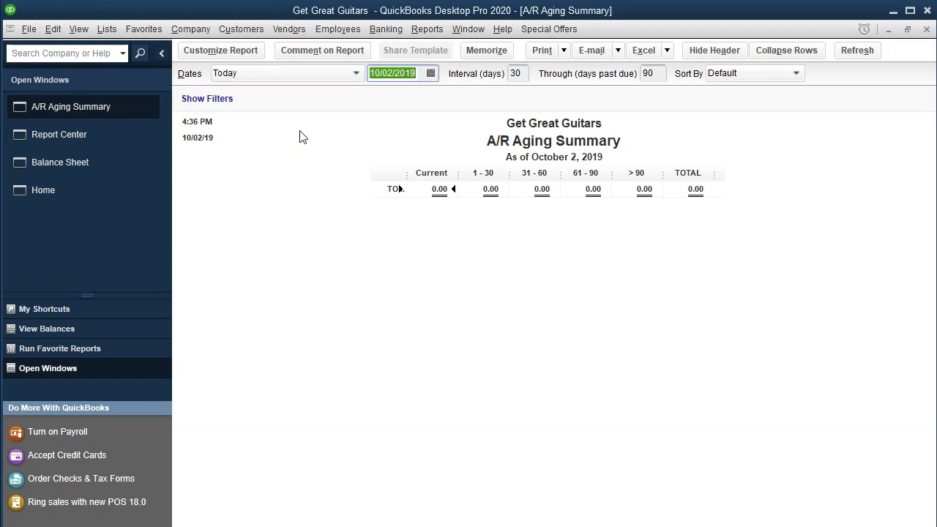
text(02/29/20)
key(Tab)
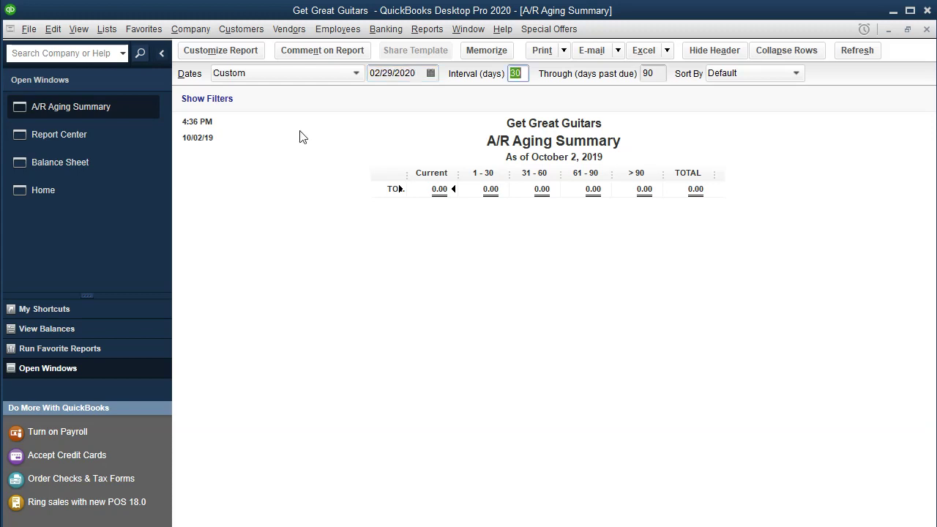
click(391, 306)
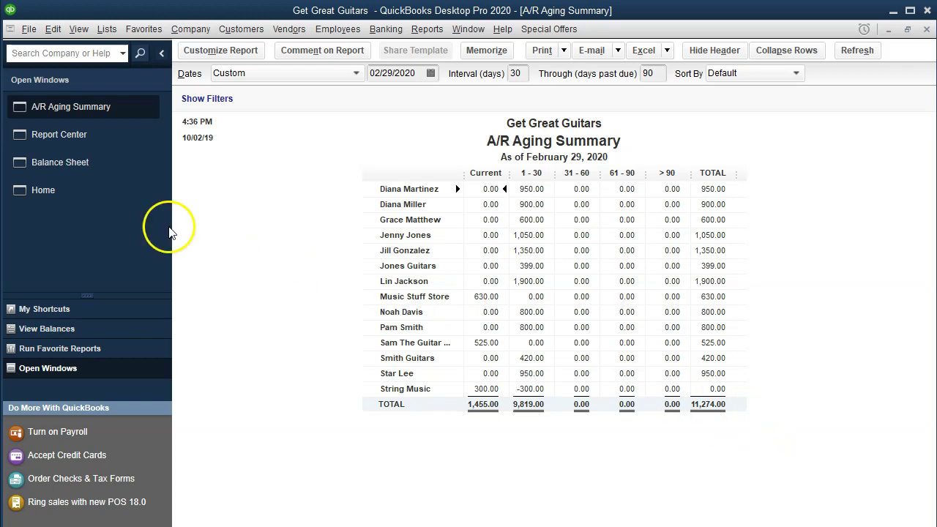
Check the Accounts Receivable balance on the Balance Sheet against the aging total and return to the A/R Aging Summary
click(88, 174)
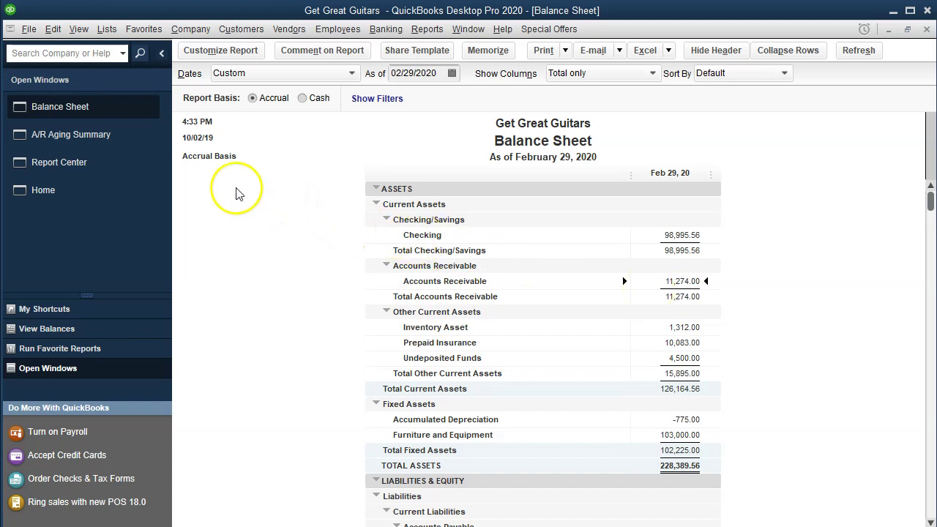
click(119, 142)
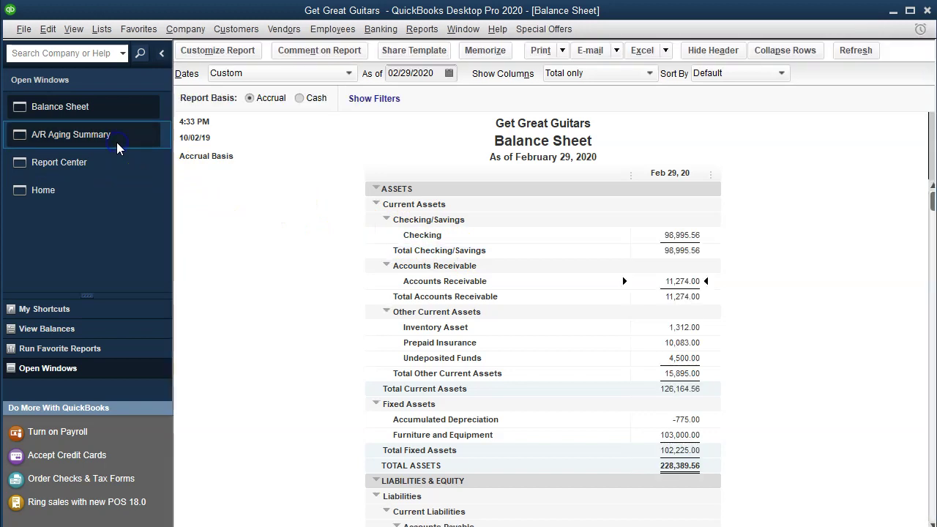
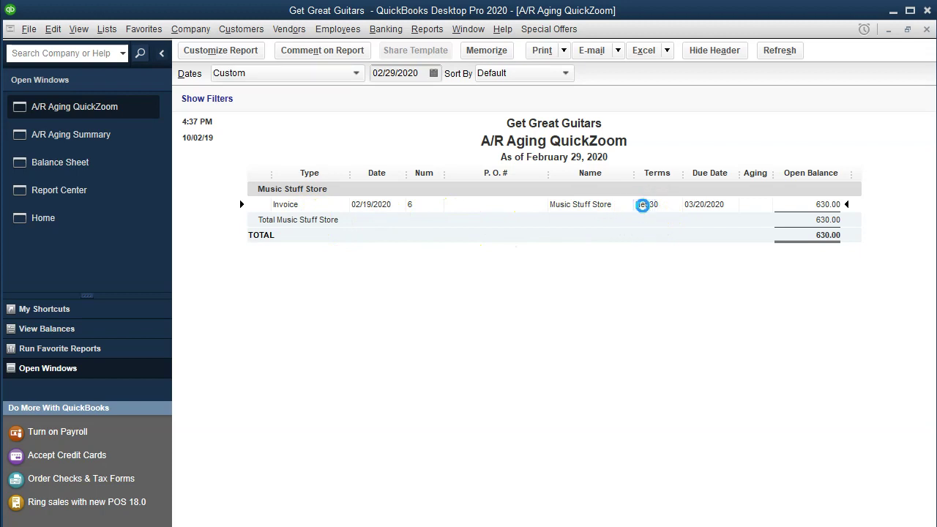
View Music Stuff Store's open invoice number 6 from the aging detail, and close both the invoice and the detail report
double_click(642, 205)
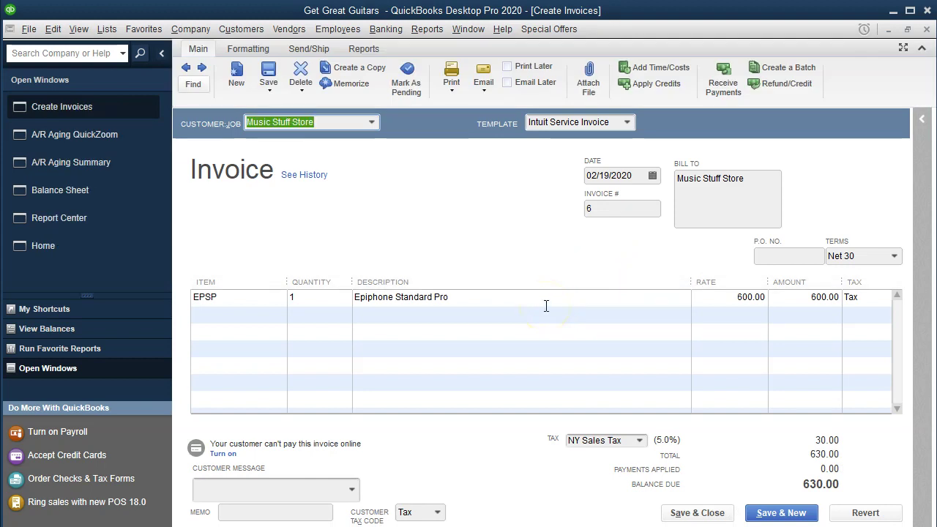
click(926, 32)
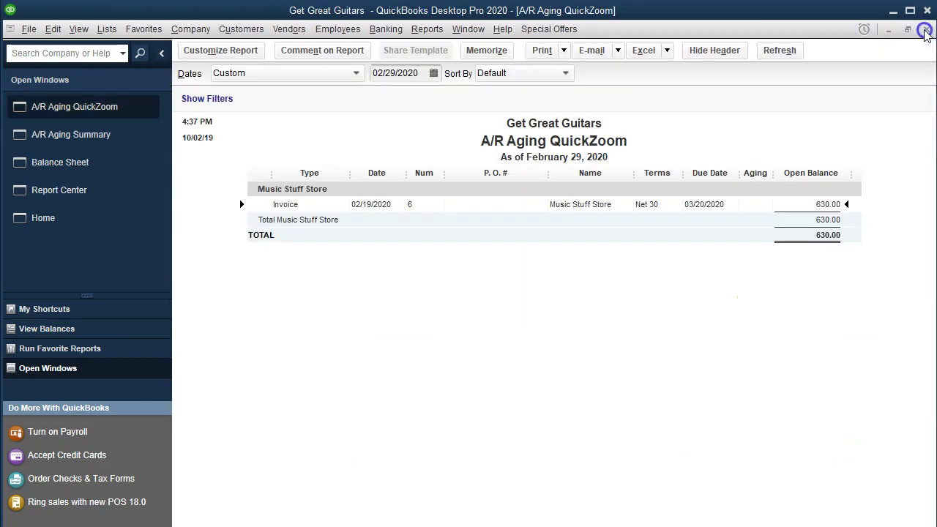
click(926, 30)
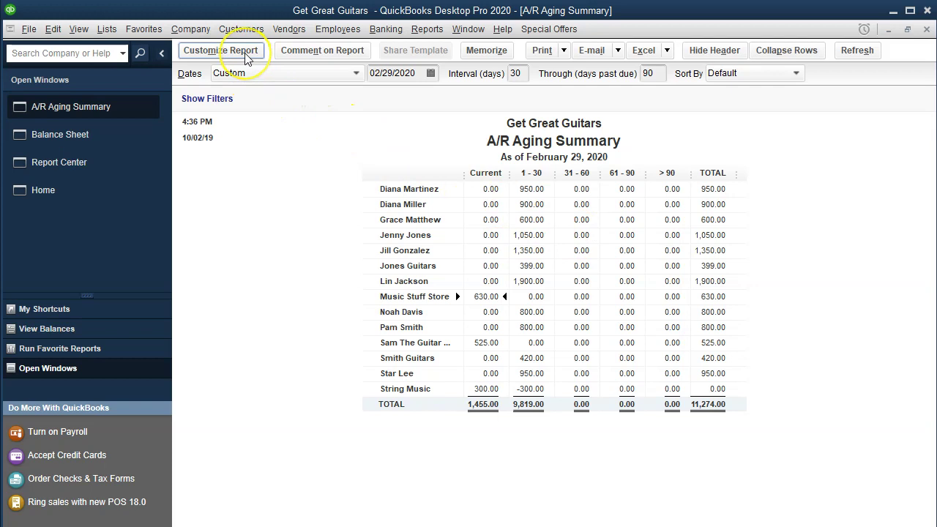
Remove the date and time prepared from the A/R Aging Summary's header and enter "Smith CPA" as the extra footer line
click(219, 50)
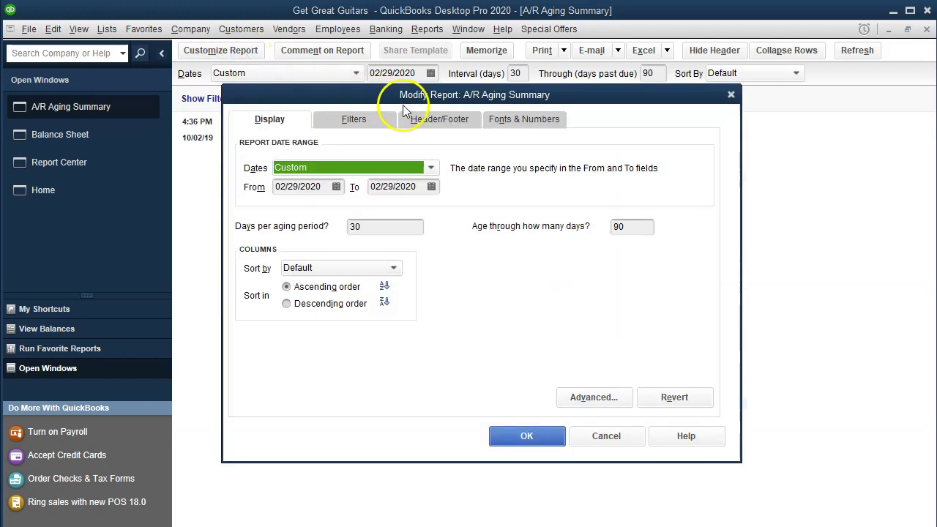
click(428, 126)
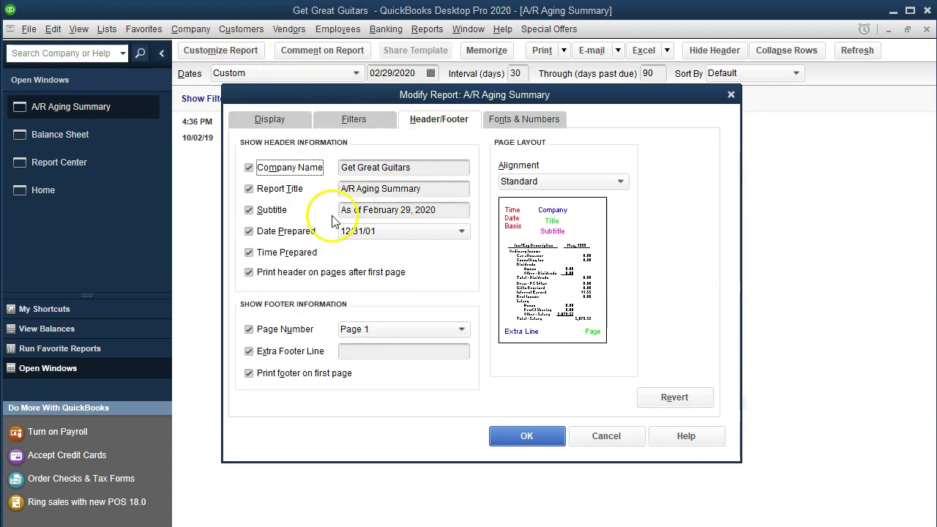
click(249, 231)
click(249, 252)
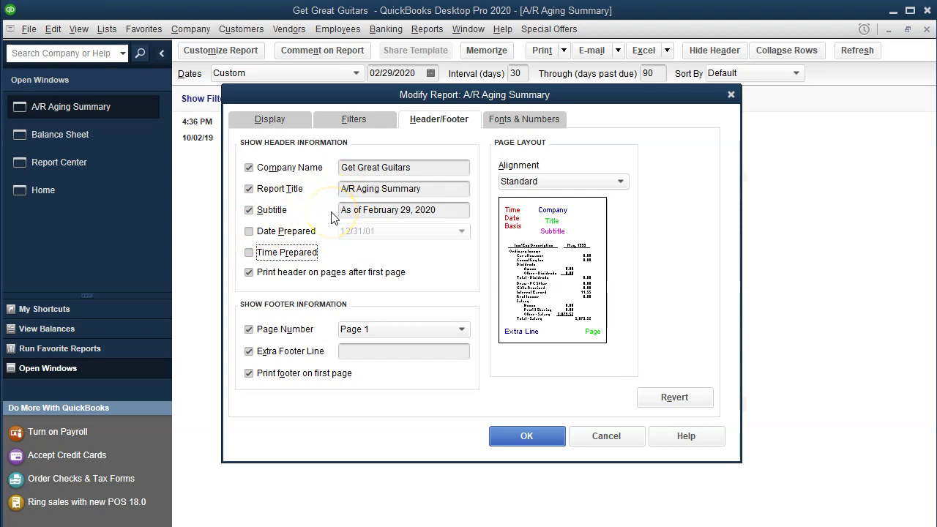
click(352, 353)
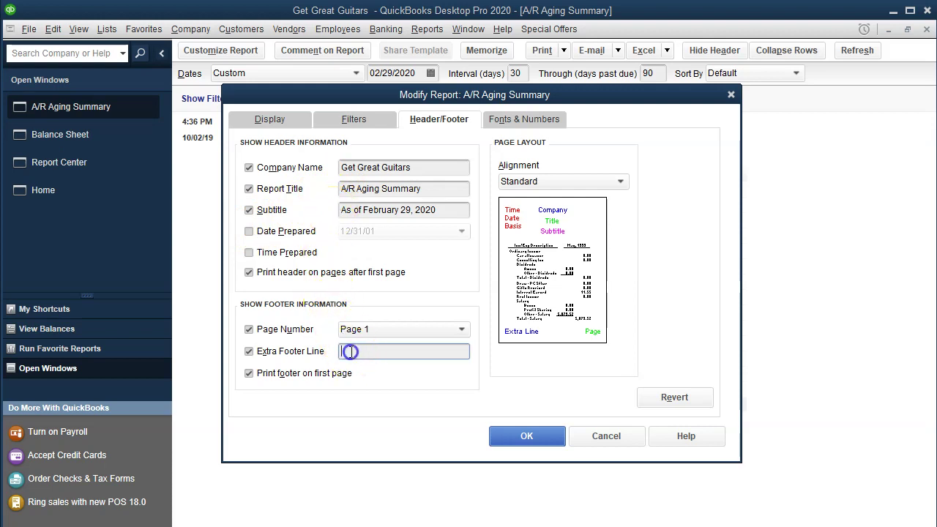
text(Smith CPA)
Format the A/R Aging Summary's negative numbers in parentheses and bright red, show all numbers without cents, and apply the changes
click(504, 126)
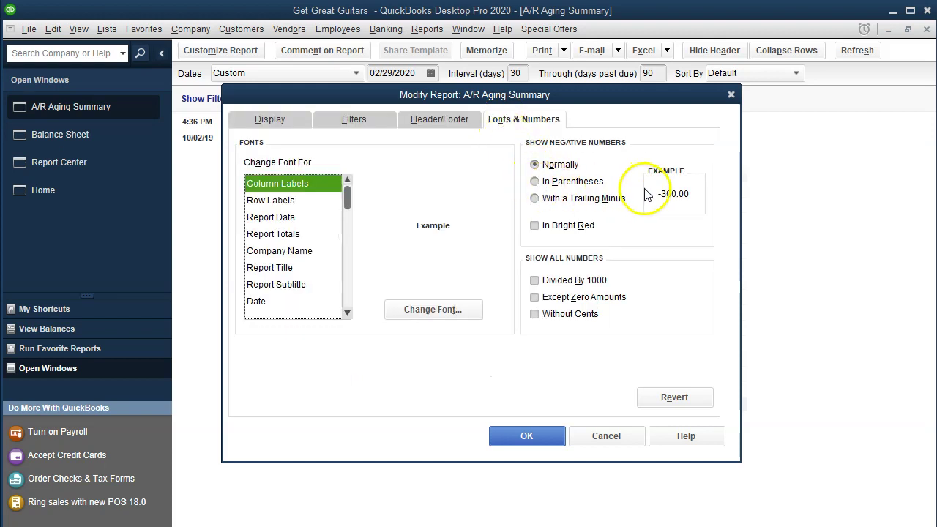
click(535, 182)
click(536, 227)
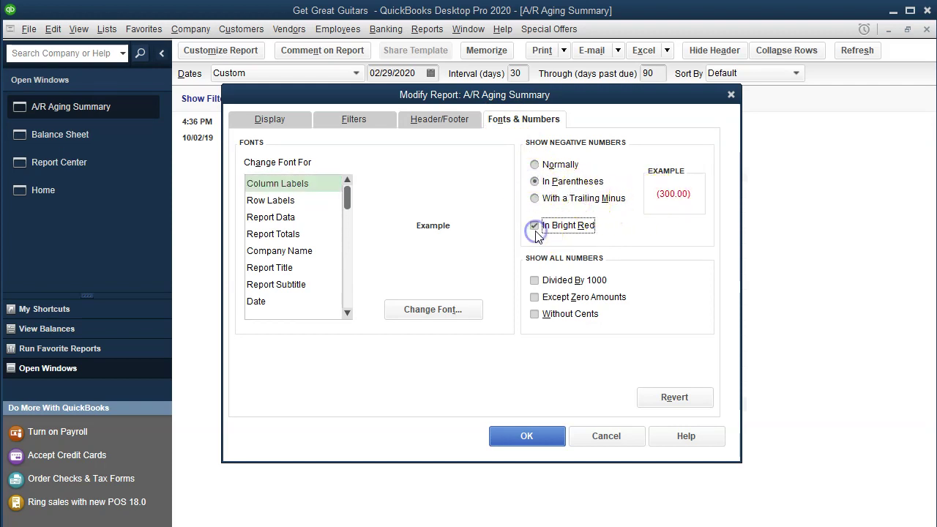
click(535, 315)
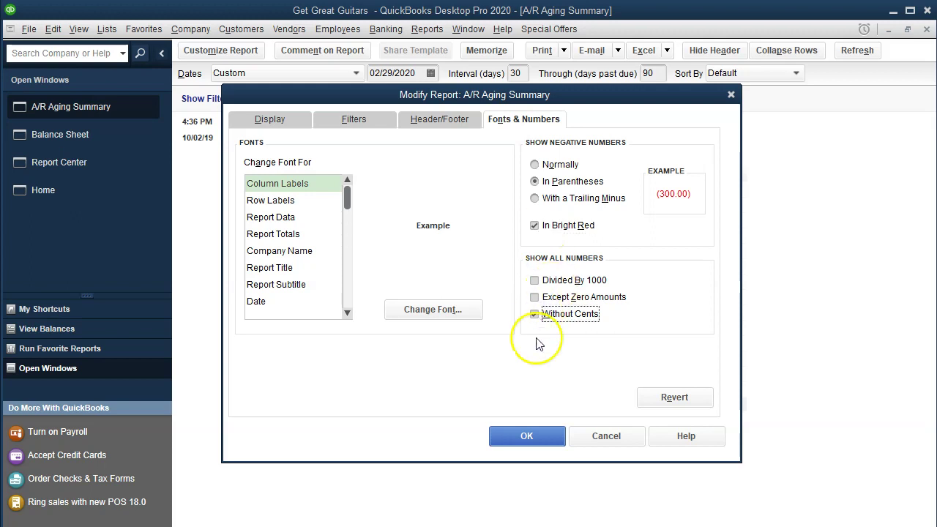
click(513, 432)
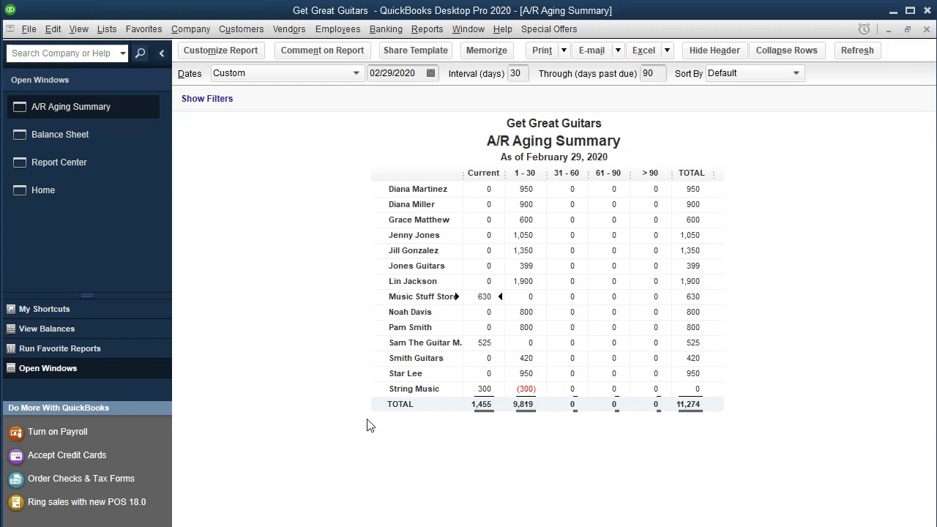
Print the A/R Aging Summary report to the CutePDF Writer printer
click(564, 51)
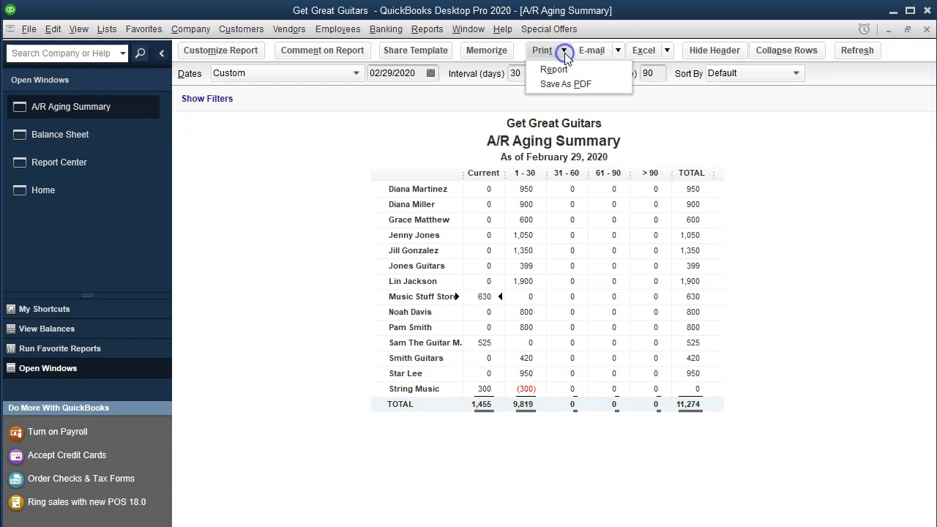
click(565, 70)
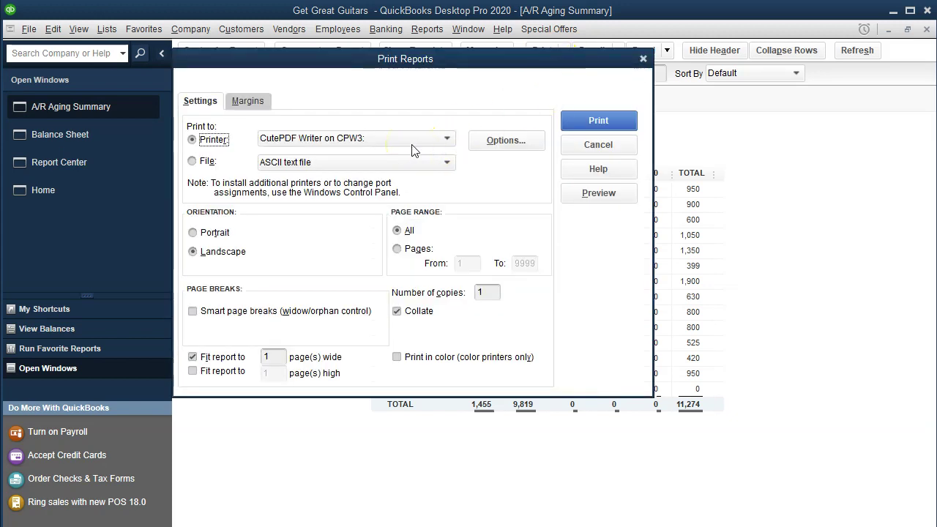
click(578, 120)
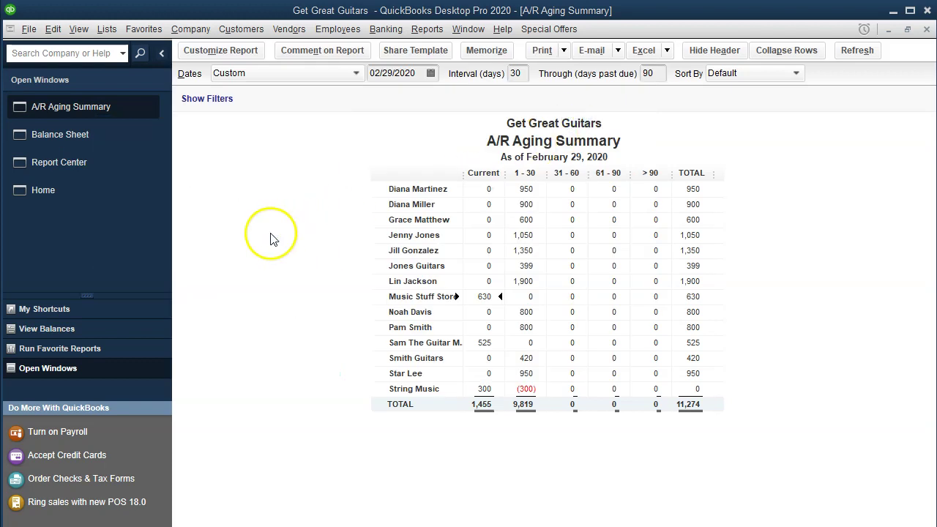
drag(444, 134, 531, 193)
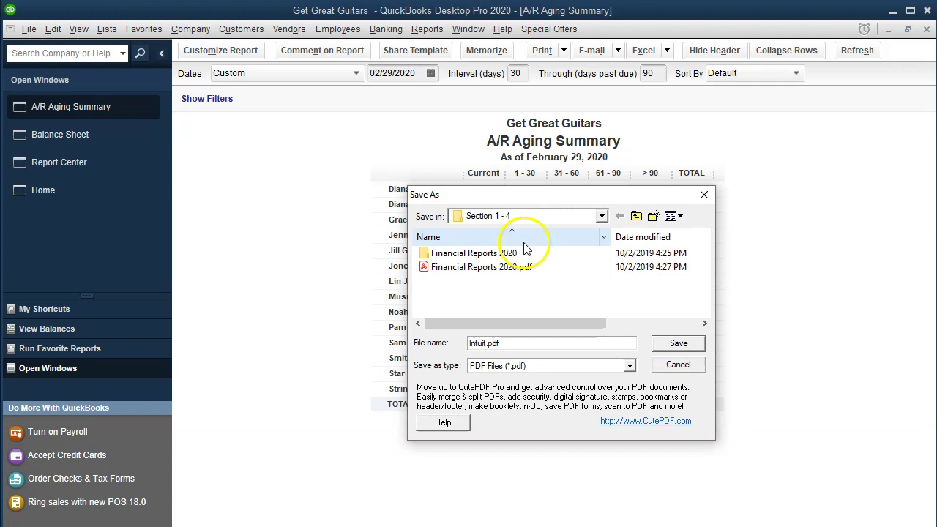
Save the report's PDF in the Financial Reports 2020 folder under the name "AR Aging 2020"
double_click(489, 256)
click(484, 342)
key(BackSpace)
key(BackSpace)
key(BackSpace)
key(BackSpace)
key(BackSpace)
key(BackSpace)
text(A)
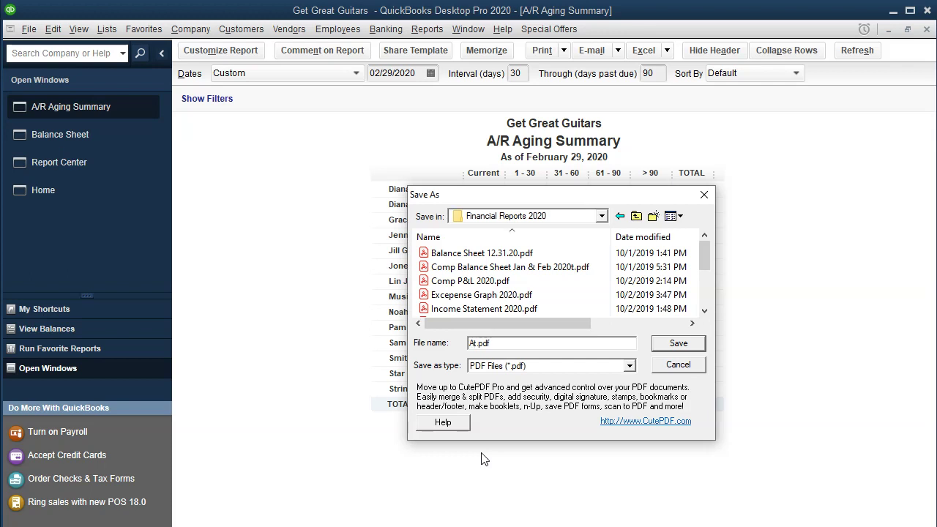
text(R Aging 2020)
click(688, 342)
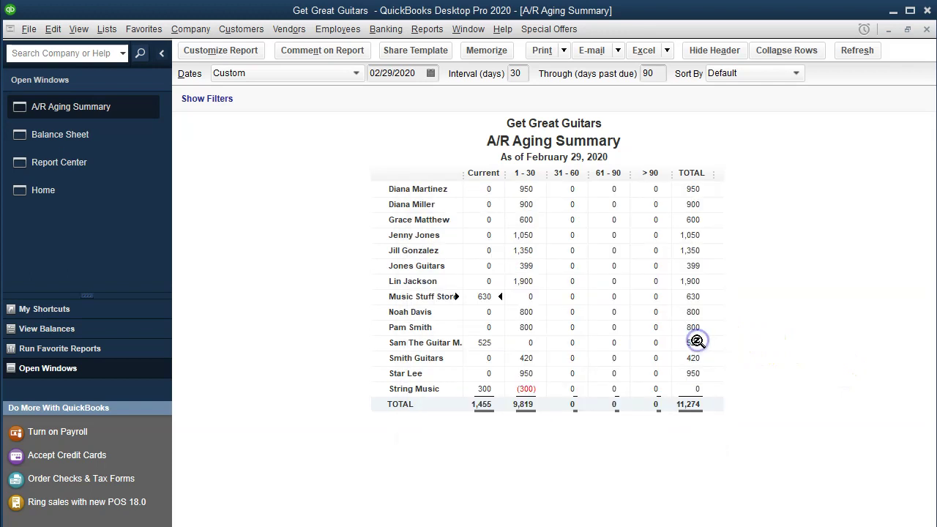
Export the A/R Aging Summary to Excel as a new worksheet in the existing workbook Financial Reports 2020.xlsx
click(666, 50)
click(672, 72)
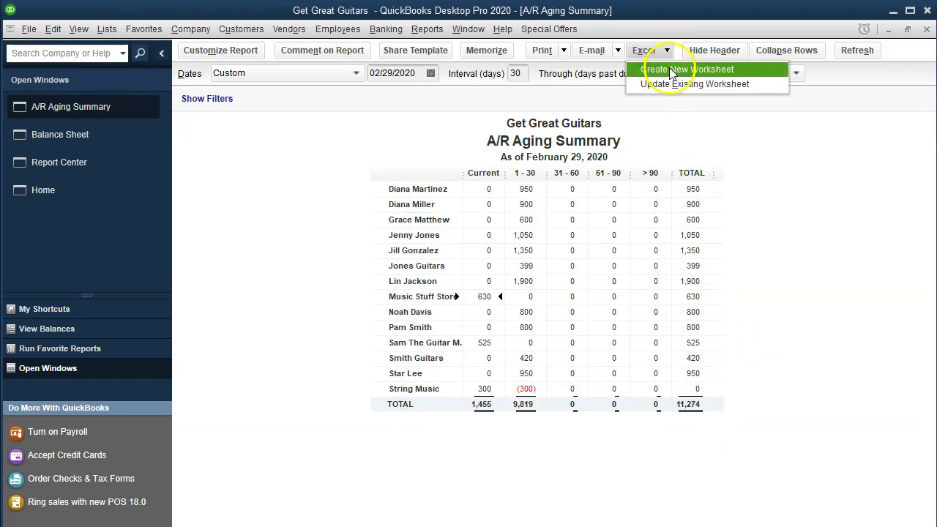
click(701, 105)
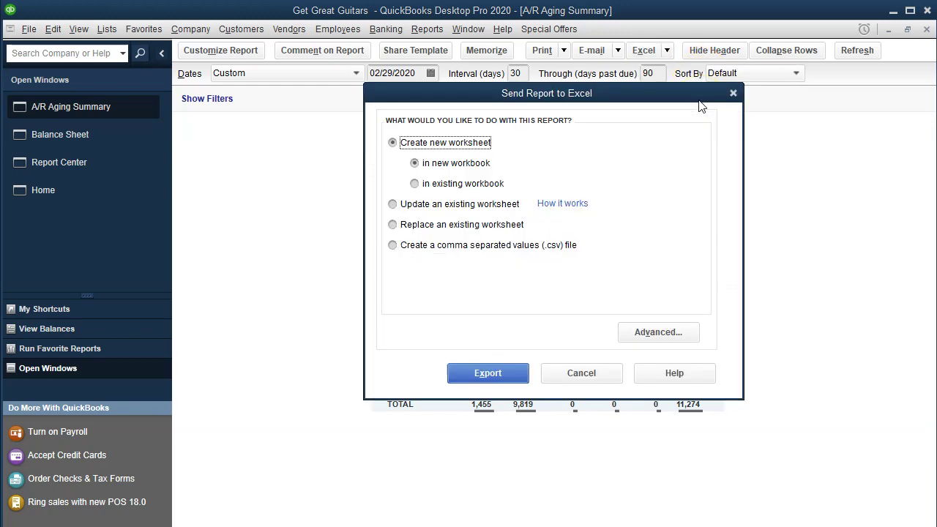
click(431, 183)
click(630, 231)
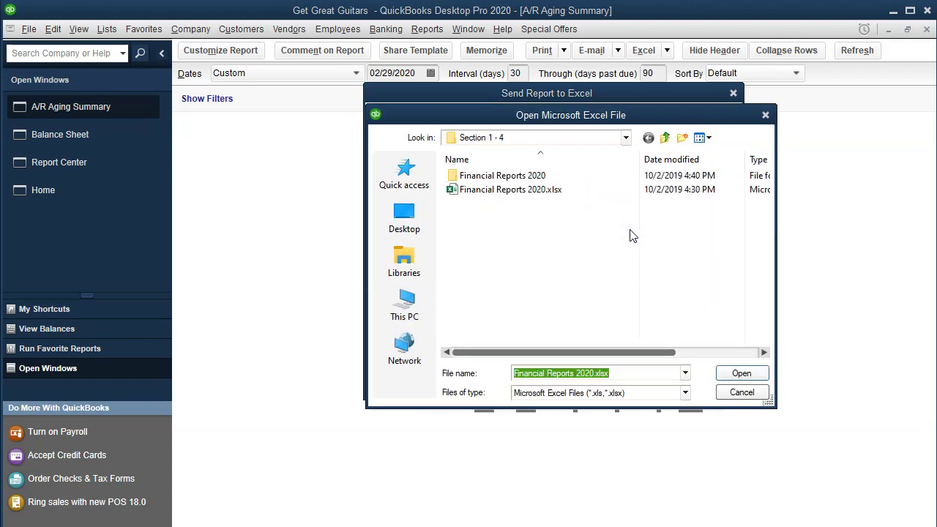
click(483, 194)
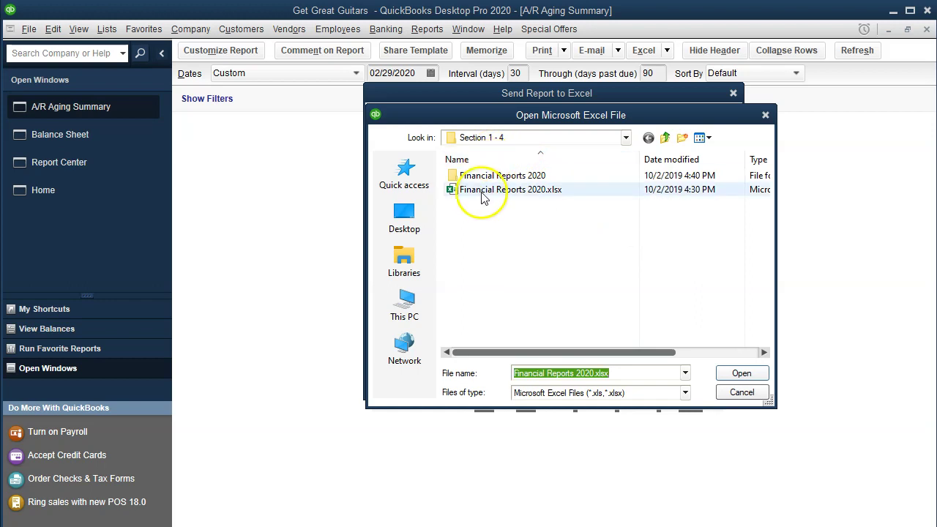
double_click(479, 195)
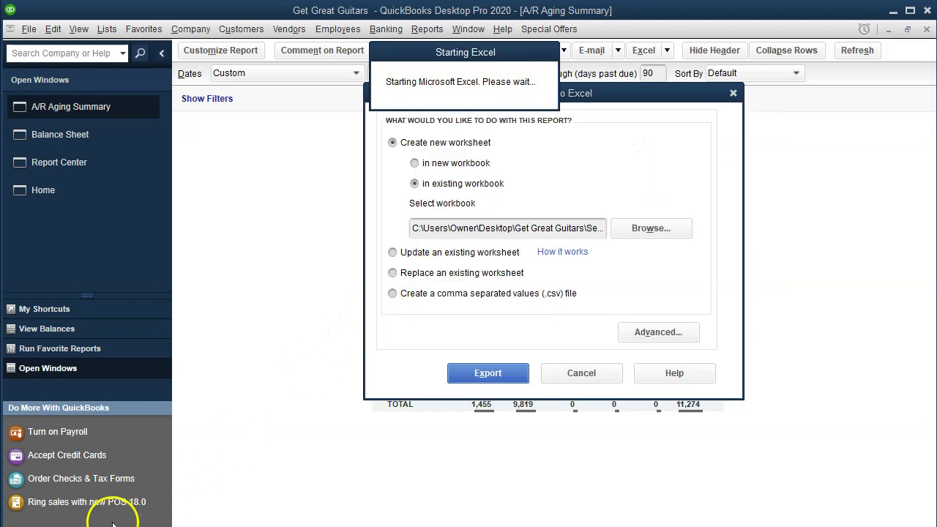
click(462, 377)
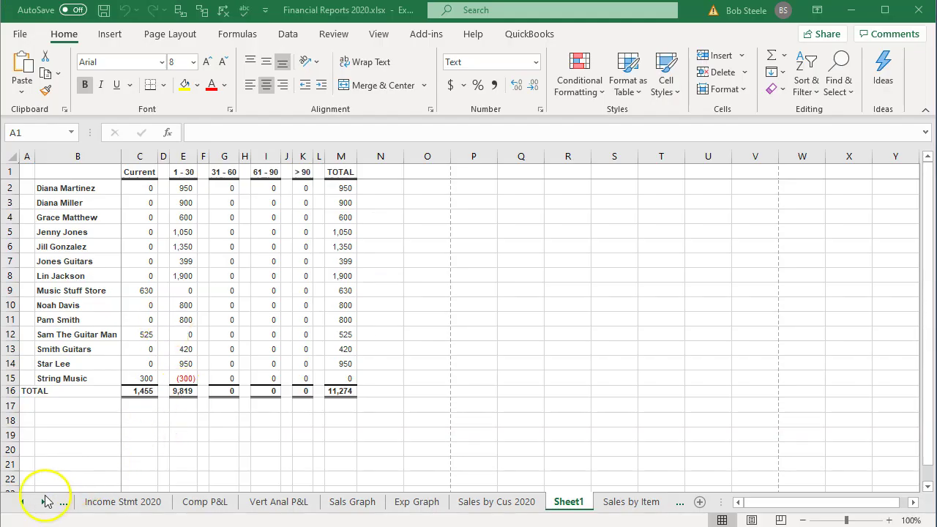
Delete the QuickBooks Desktop Export Tips worksheet from the Financial Reports 2020 workbook in Excel
click(23, 503)
click(23, 502)
click(24, 503)
click(23, 502)
click(23, 502)
click(134, 504)
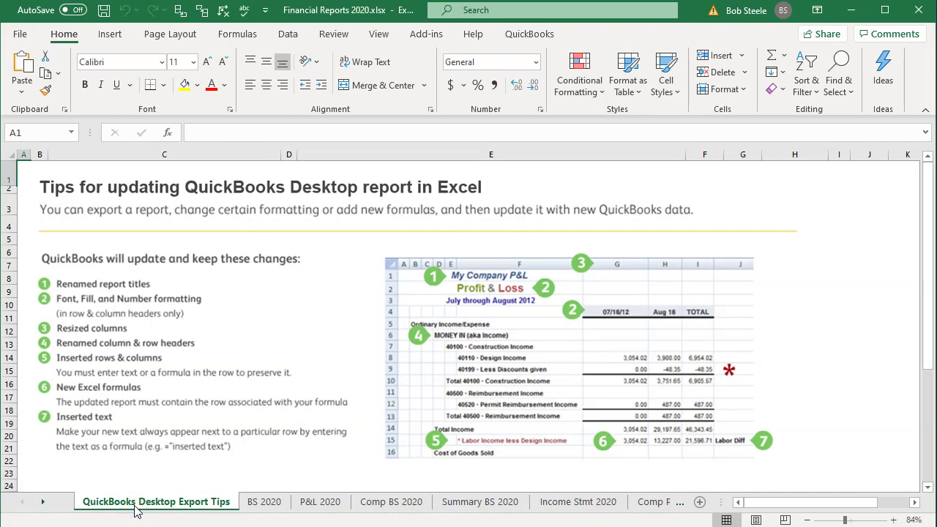
right_click(135, 507)
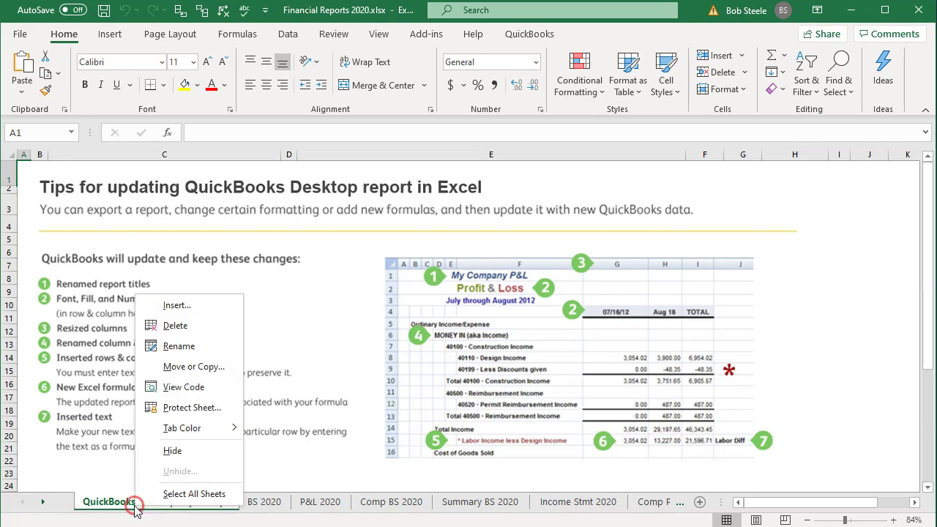
click(173, 335)
click(387, 297)
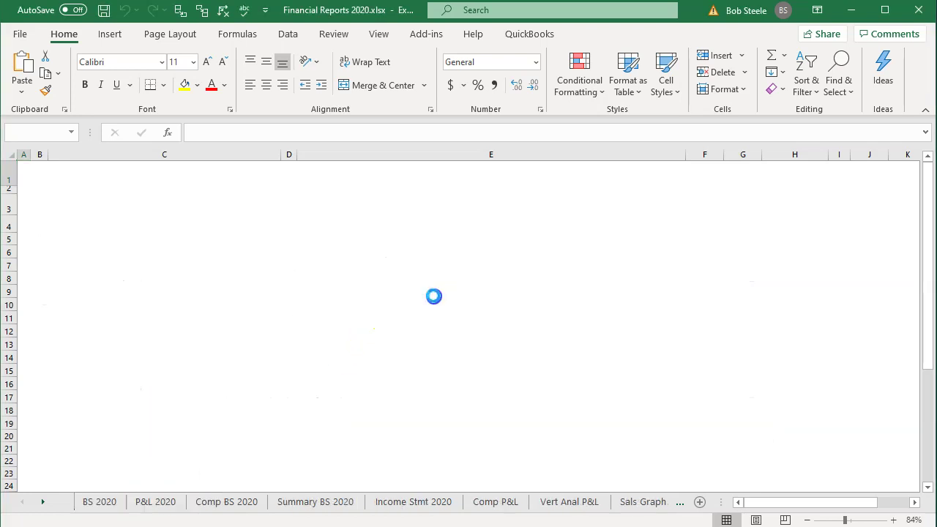
Move the A/R aging worksheet, Sheet1, to the end of the workbook after Sales by Item
click(44, 502)
click(44, 502)
click(469, 502)
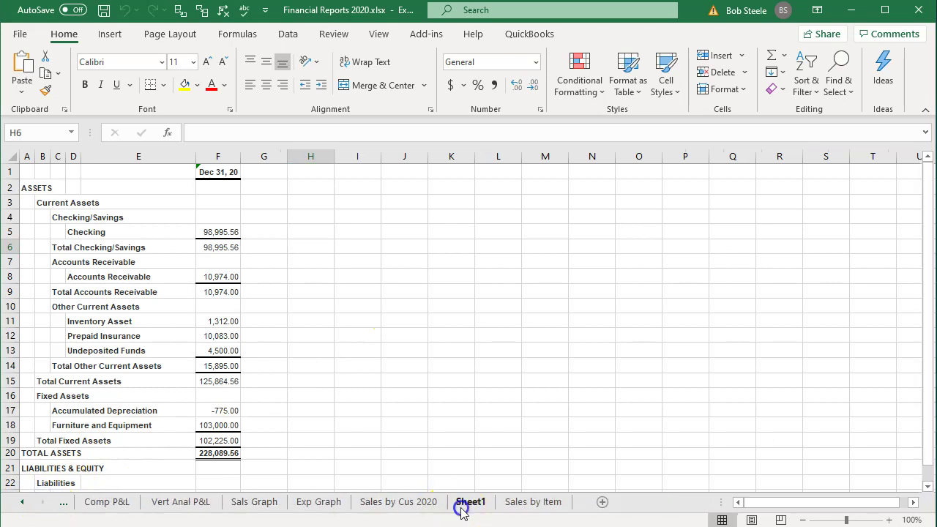
right_click(460, 501)
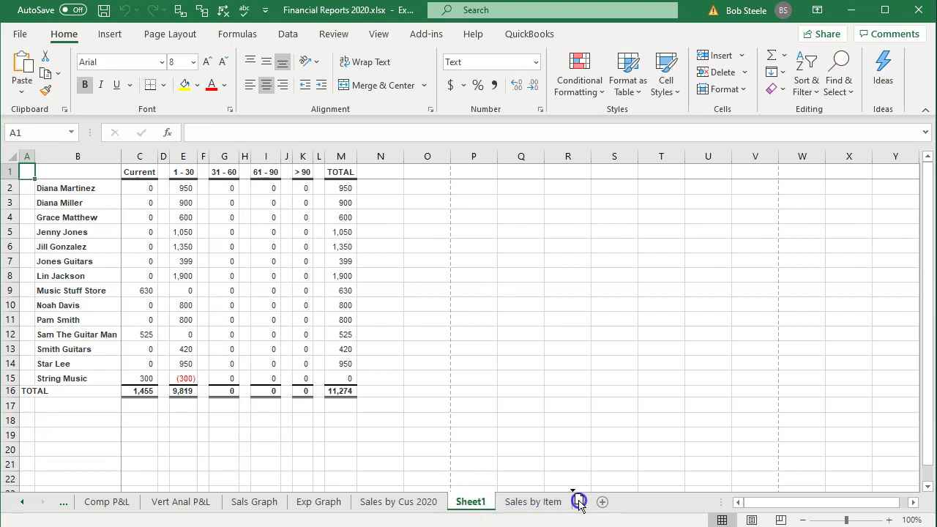
drag(578, 503, 579, 503)
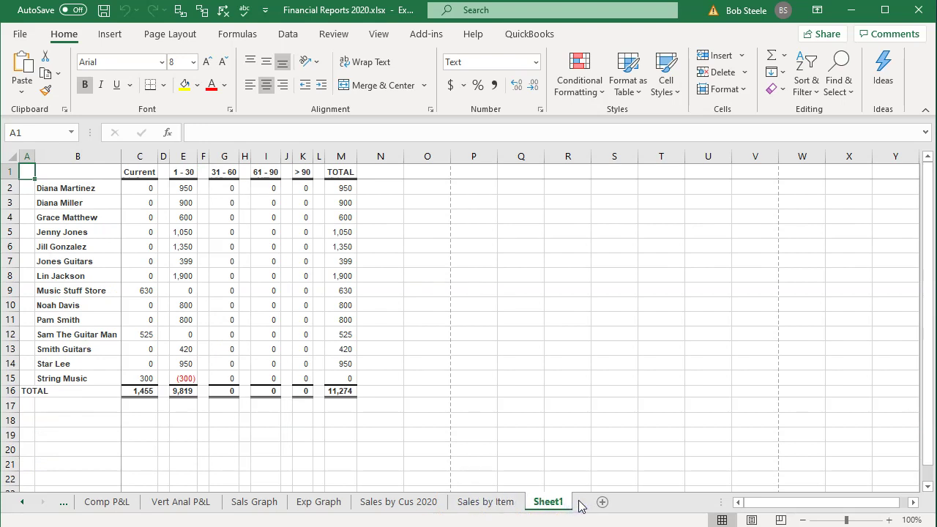
Show Sheet1 in Page Layout view, accepting the unfreezing of its panes, and remove the window split
click(751, 520)
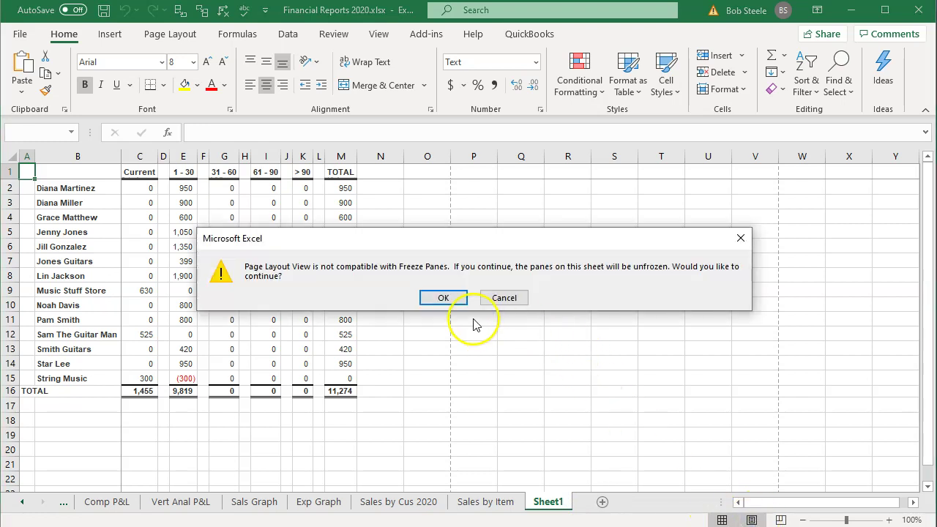
click(444, 299)
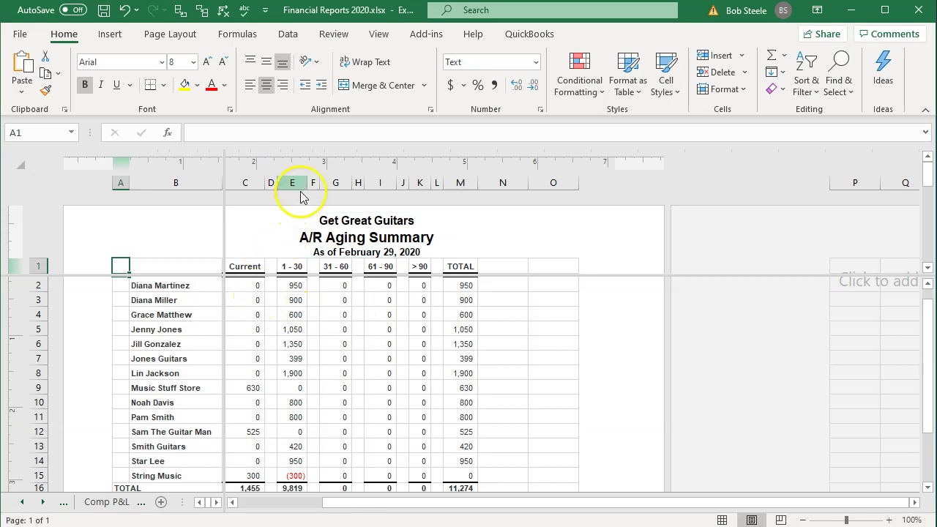
click(379, 36)
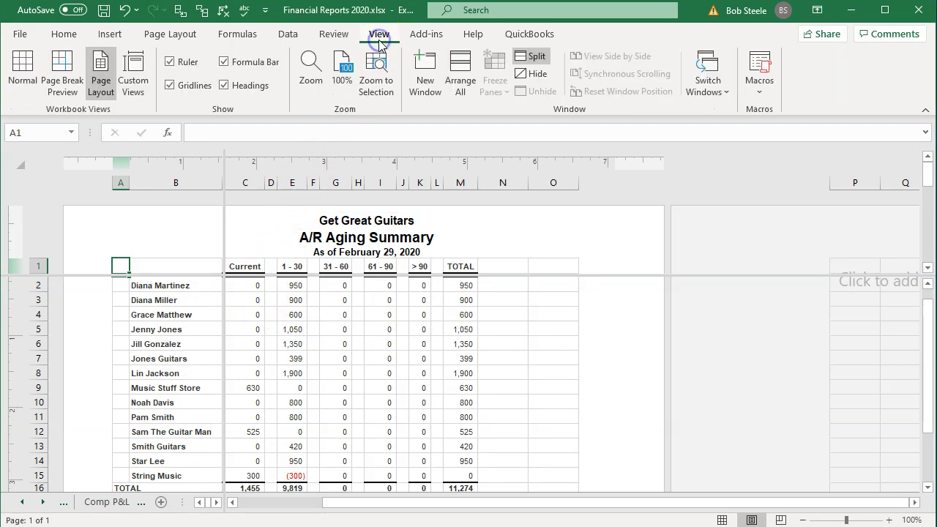
click(536, 58)
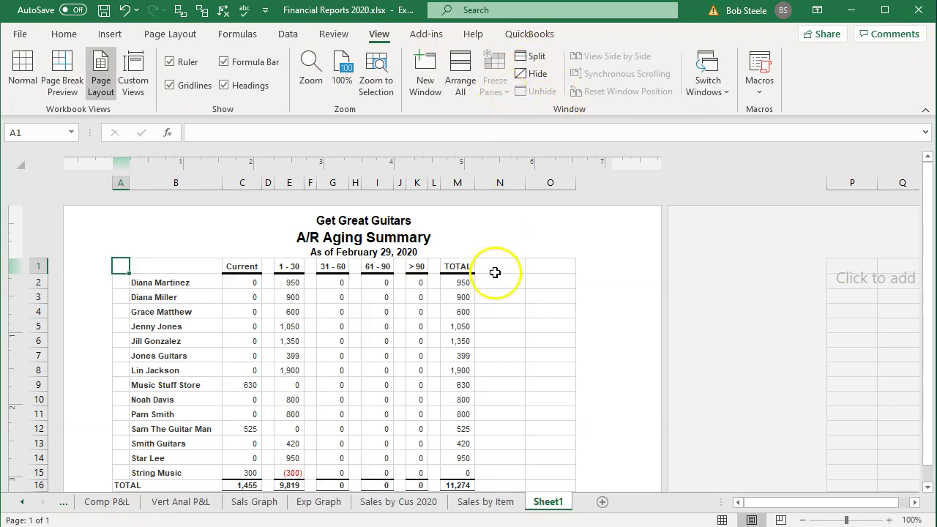
Rename Sheet1 as "AR Aging" and return the worksheet to Normal view
double_click(549, 502)
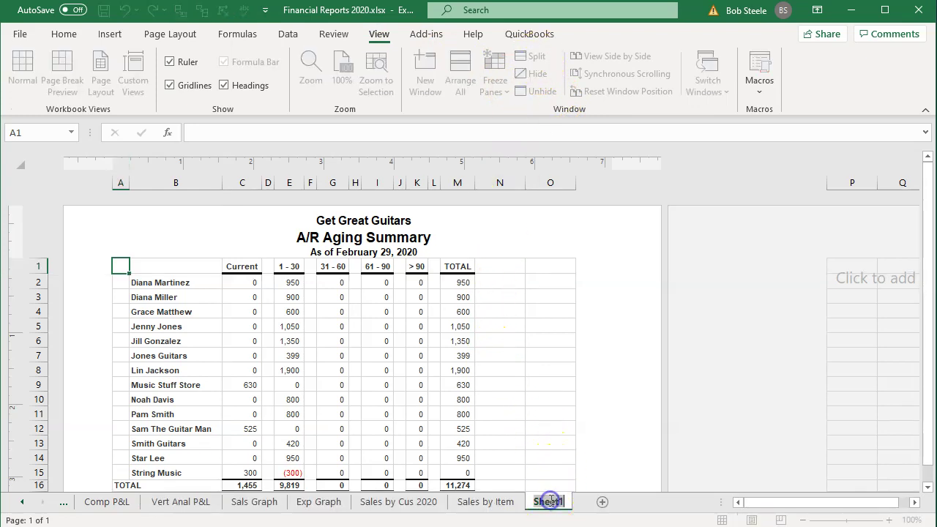
text(A)
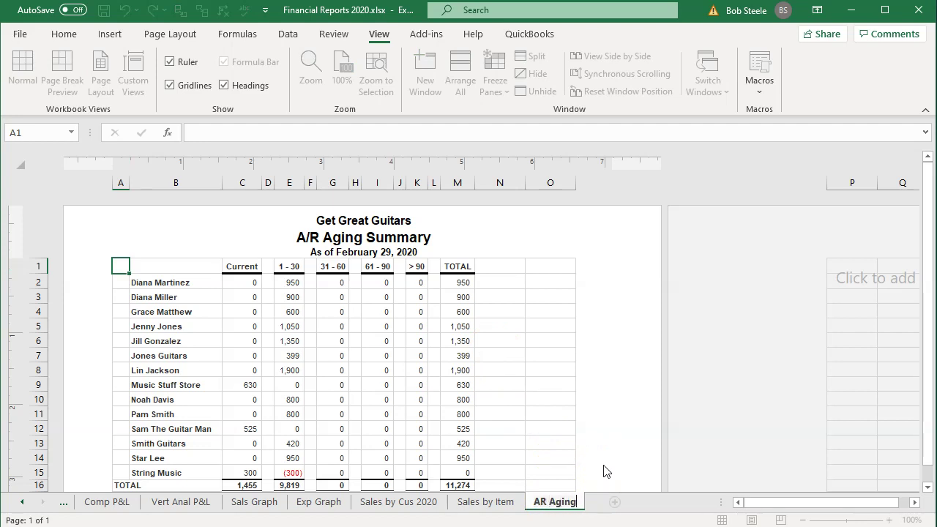
text(R Aging)
key(Return)
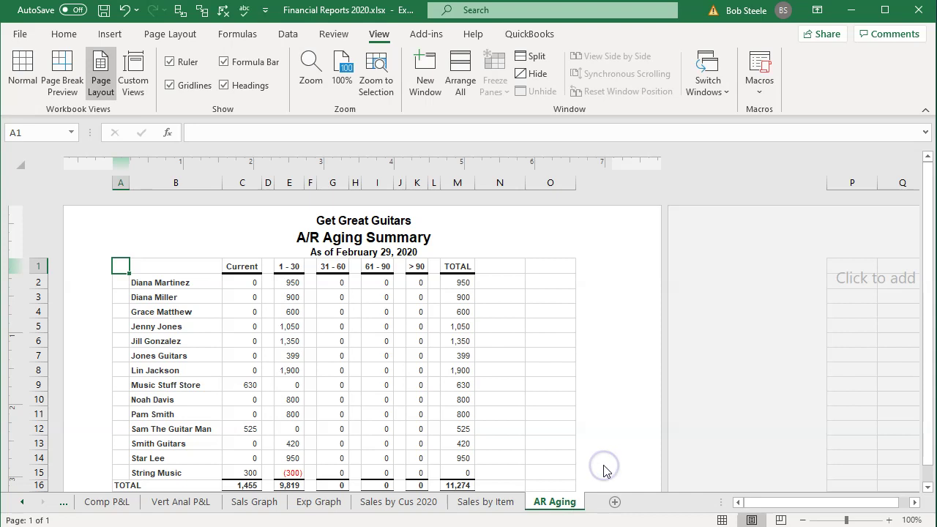
click(721, 520)
click(350, 292)
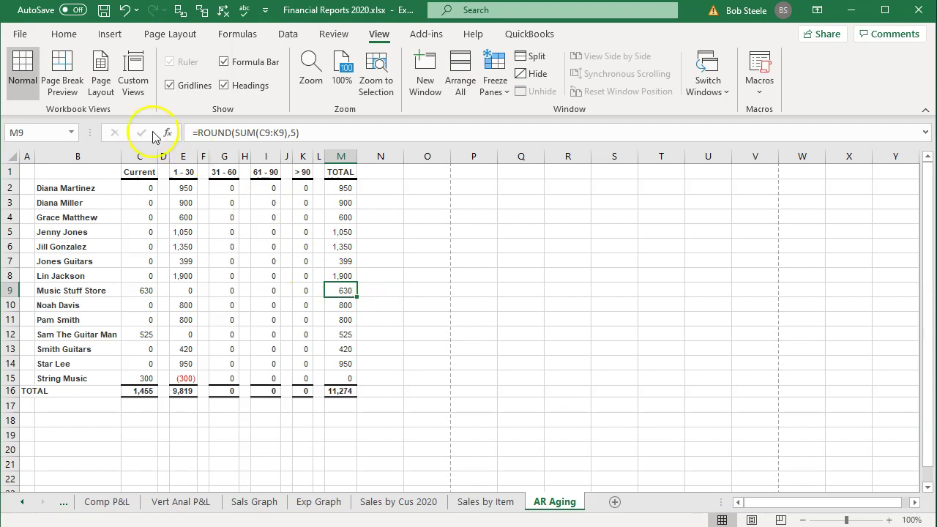
Print the entire Financial Reports 2020 workbook to the CutePDF Writer printer
click(22, 34)
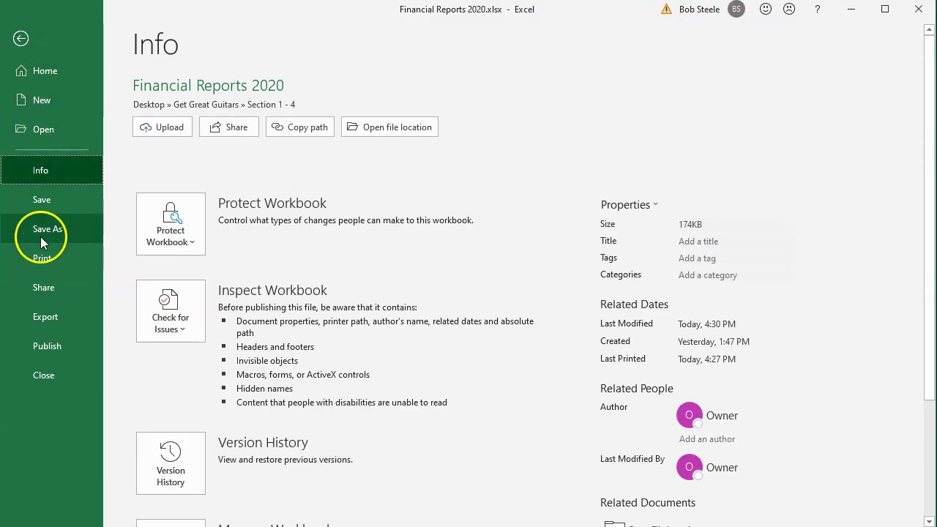
click(51, 260)
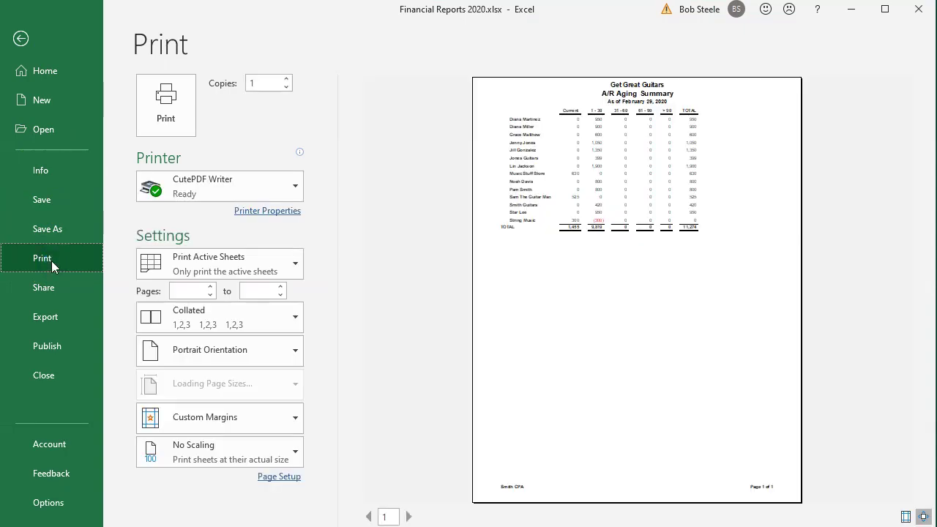
click(229, 265)
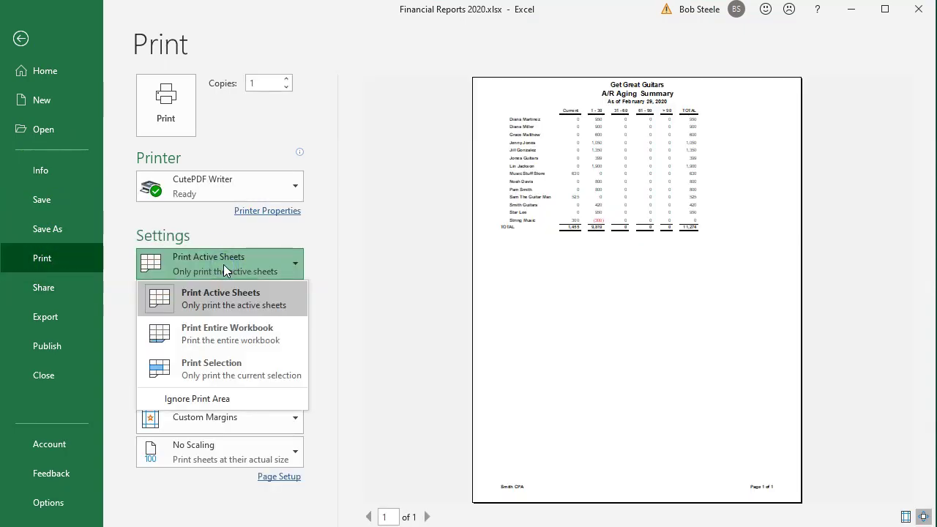
click(229, 332)
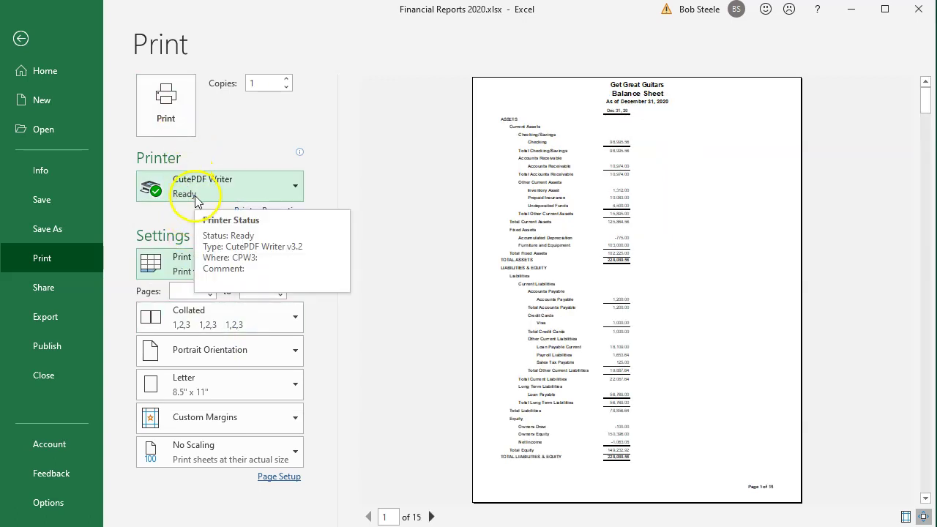
click(181, 125)
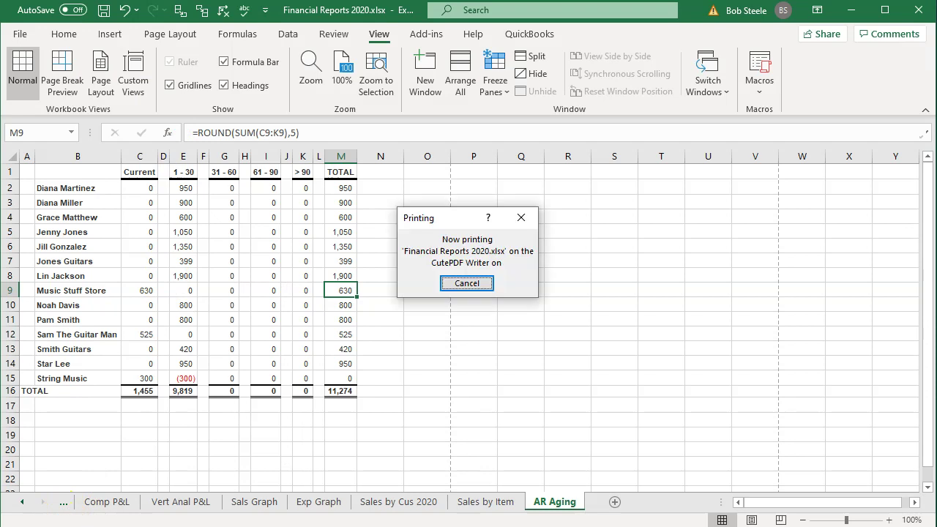
Save the printed workbook as Financial Reports 2020.pdf in the Section 1 - 4 folder, replacing the existing PDF
click(512, 151)
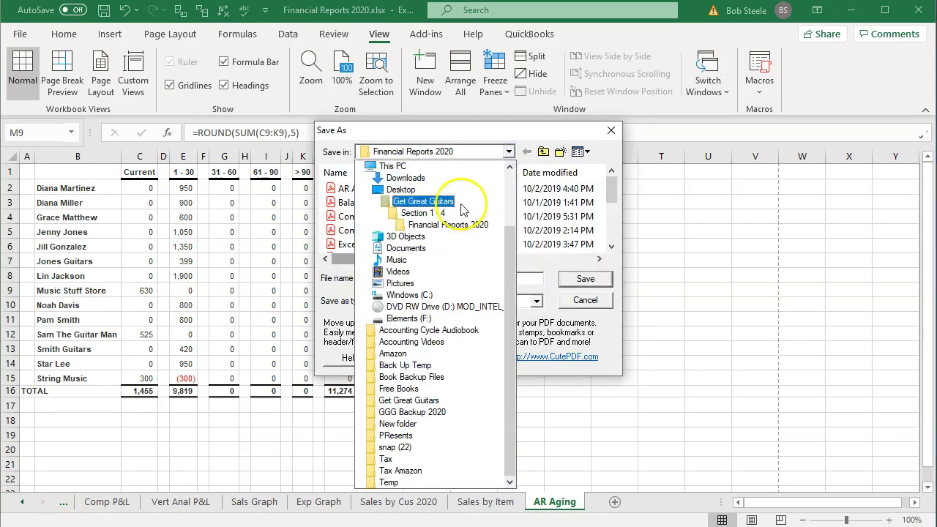
click(446, 216)
double_click(357, 206)
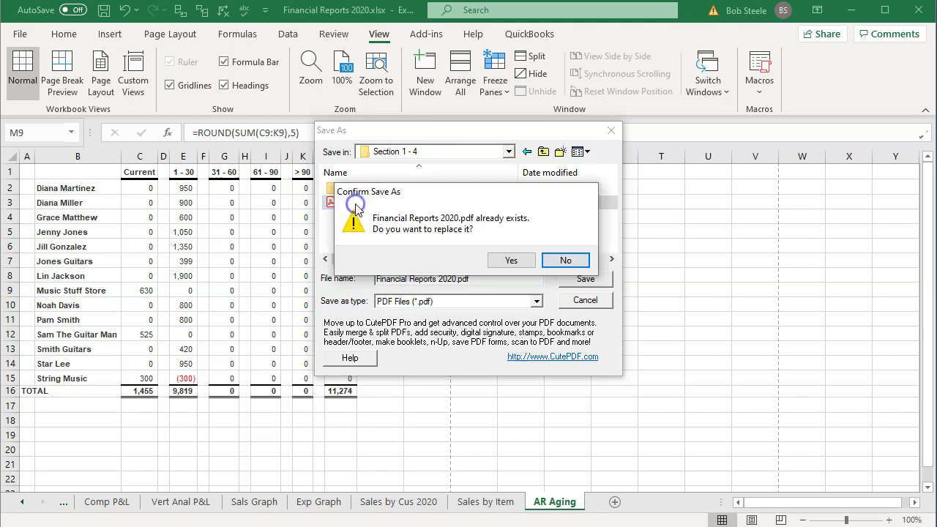
click(517, 263)
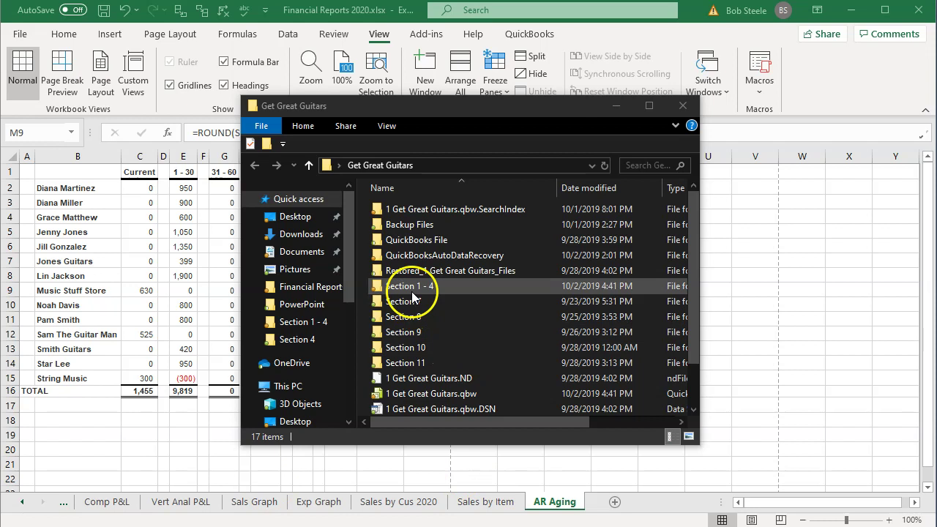
In File Explorer, delete the outdated Financial Reports 2020.zip from the Section 1 - 4 folder
double_click(411, 289)
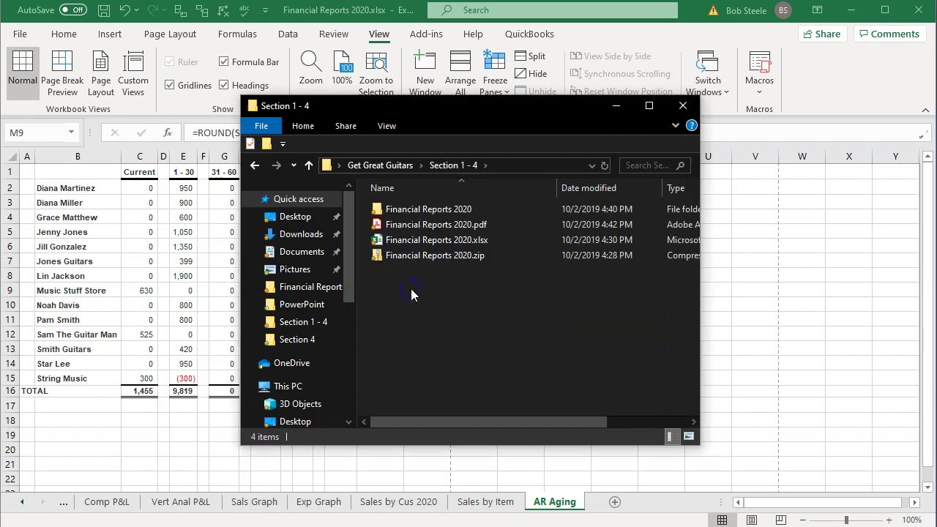
click(402, 262)
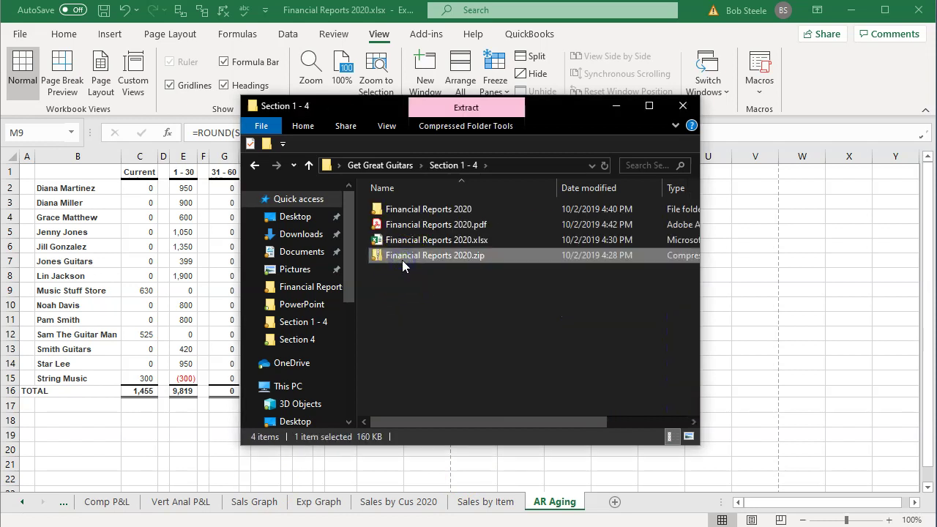
key(Delete)
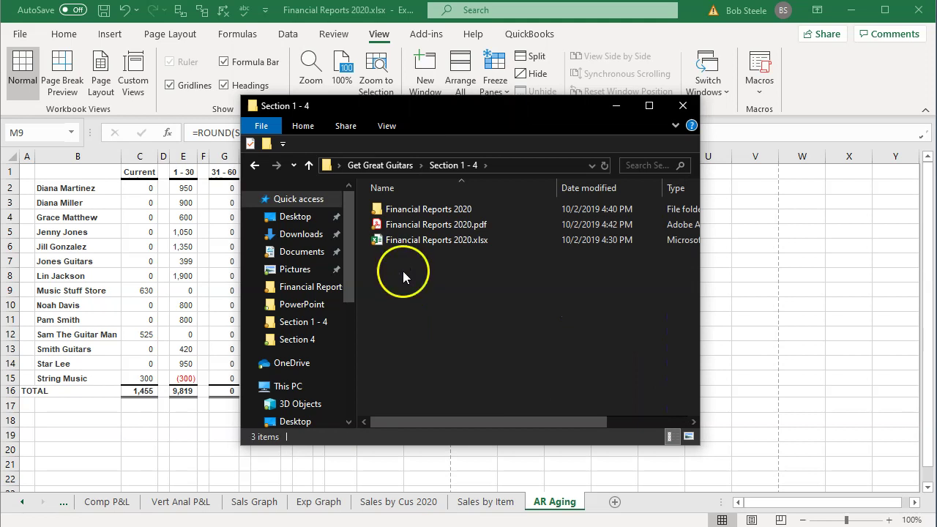
Check the PDFs inside the Financial Reports 2020 folder and compress that folder into a new zip file in Section 1 - 4
click(406, 214)
double_click(405, 212)
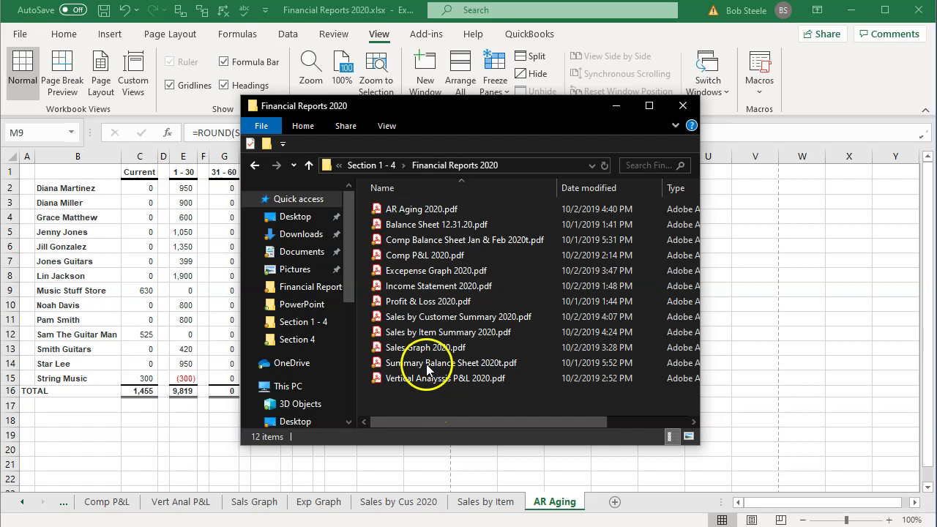
click(373, 166)
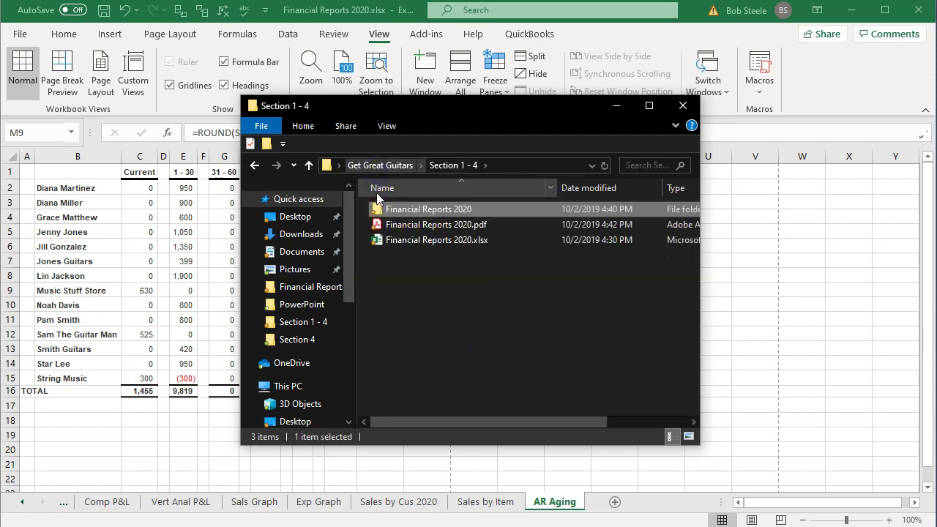
right_click(412, 211)
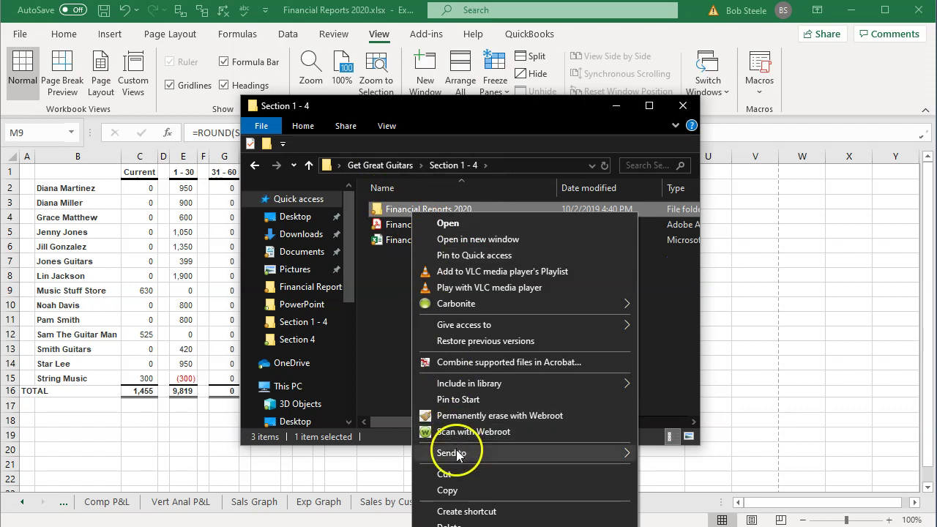
mouse_move(452, 453)
click(673, 470)
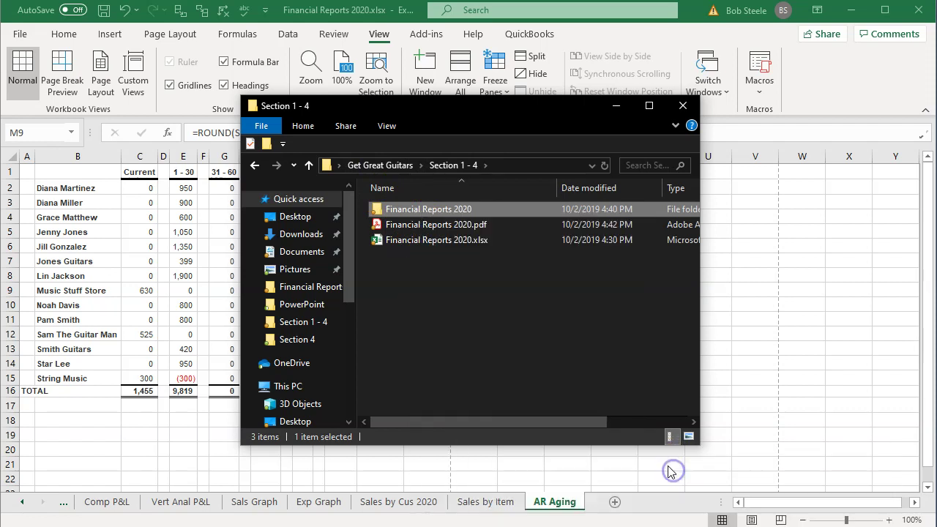
click(398, 291)
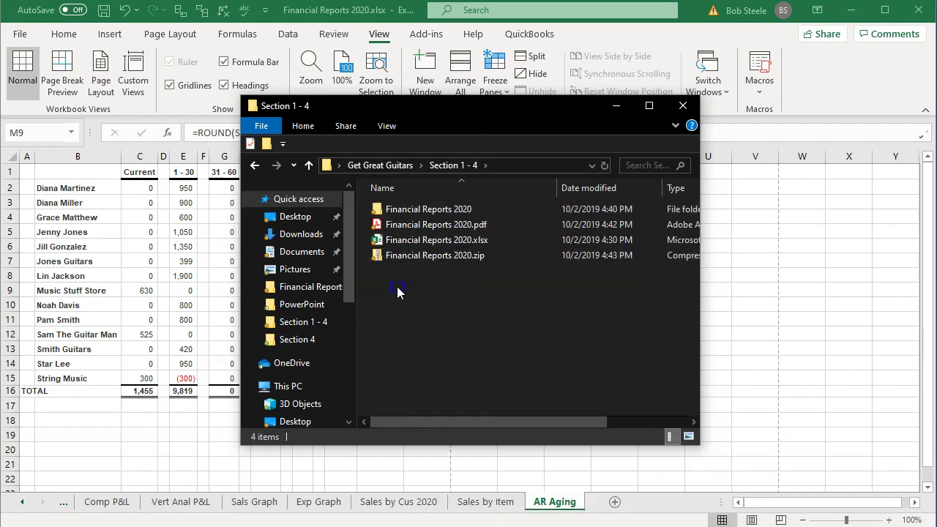
Open Financial Reports 2020.pdf from the Section 1 - 4 folder in Adobe Acrobat Reader and collapse its tools pane
click(399, 245)
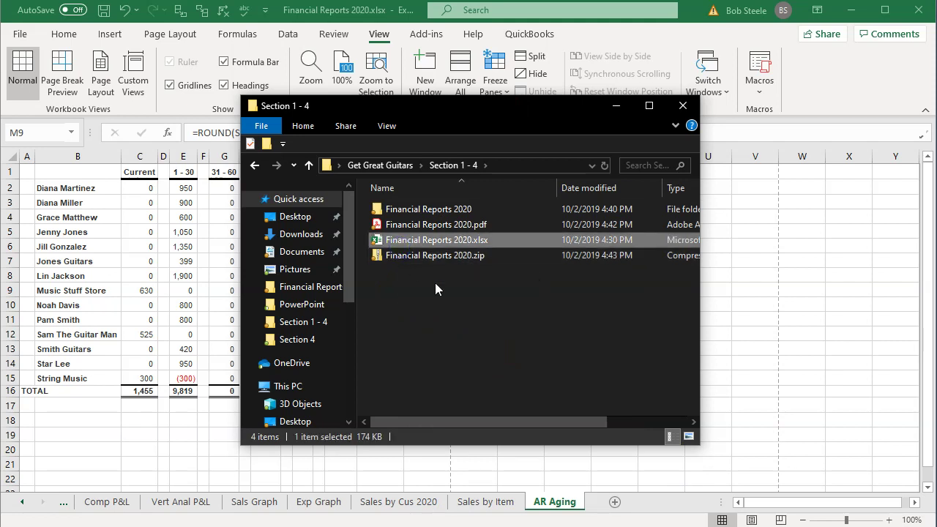
click(405, 227)
double_click(399, 228)
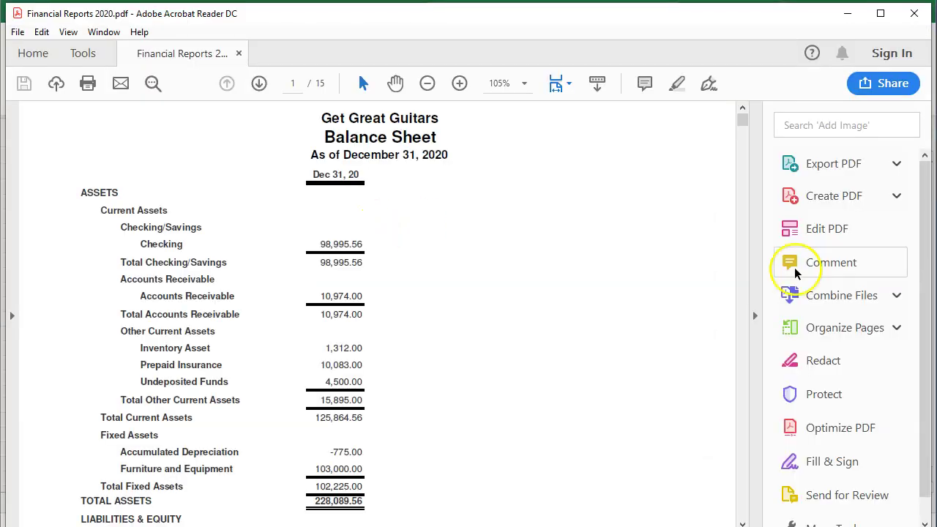
click(755, 316)
Review the combined PDF's reports from the opening Balance Sheet through the A/R Aging Summary on the last page
scroll(685, 331, down, 20)
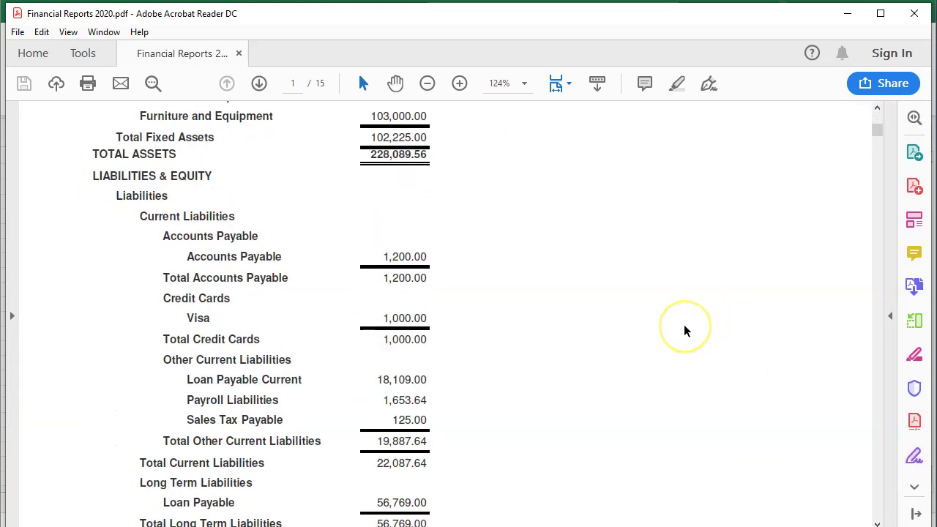
scroll(684, 330, down, 6)
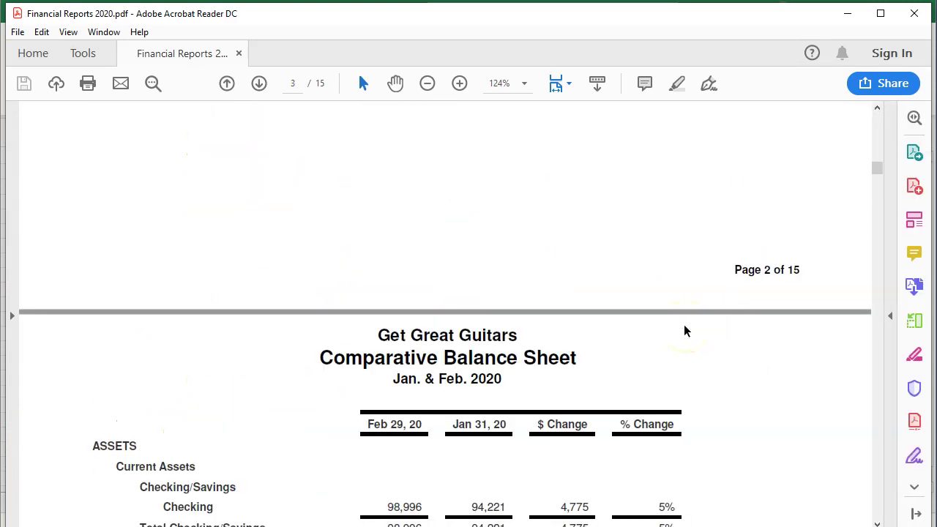
scroll(684, 329, down, 8)
scroll(683, 326, down, 15)
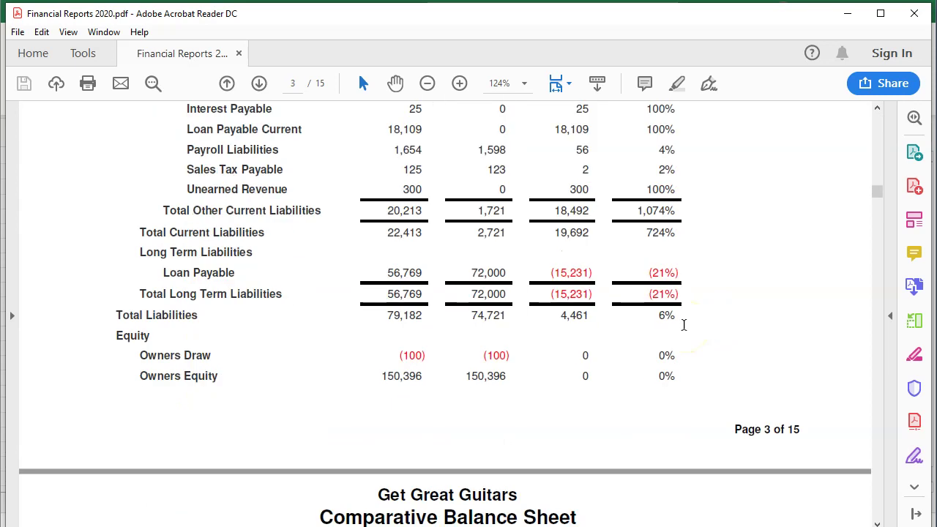
scroll(685, 331, down, 14)
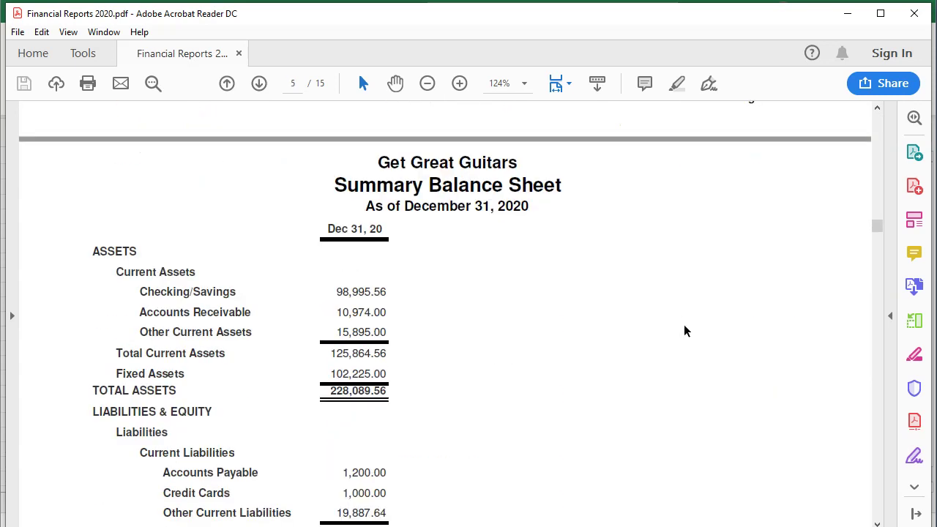
scroll(685, 312, down, 8)
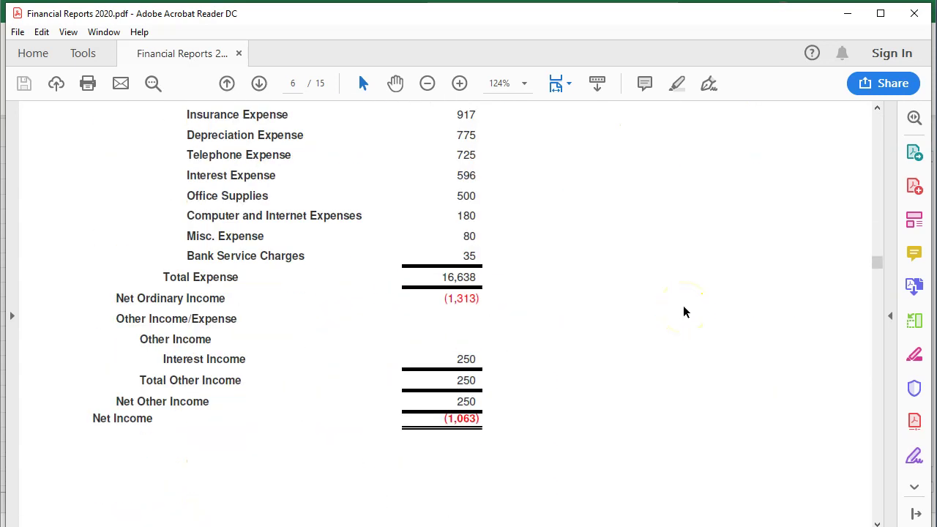
scroll(684, 312, down, 15)
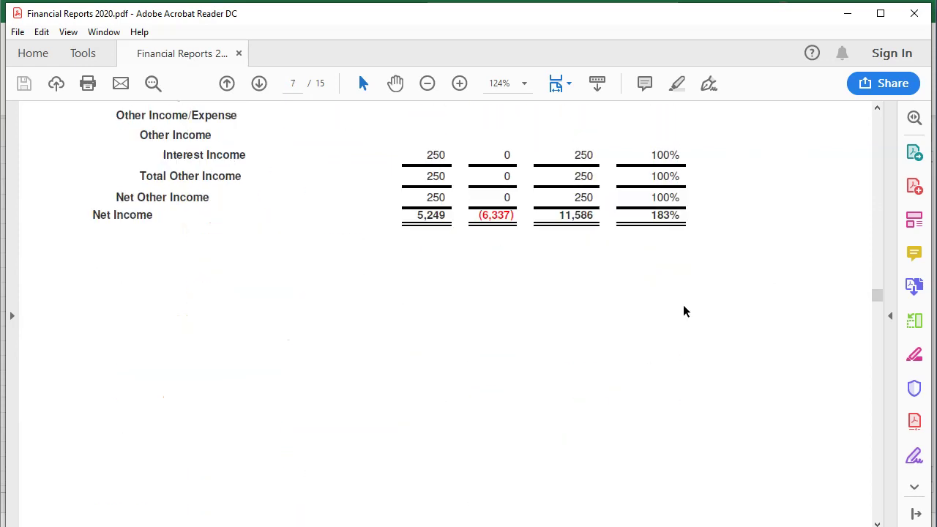
scroll(684, 312, down, 14)
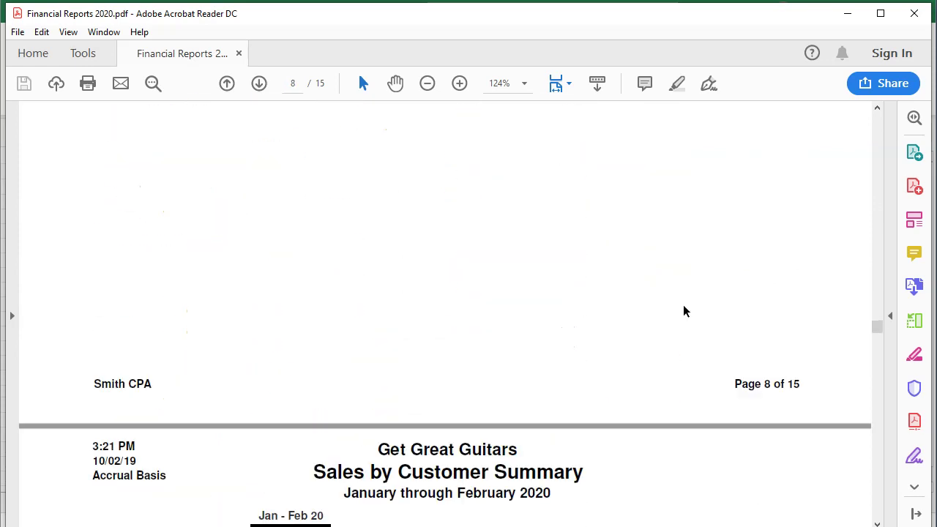
scroll(685, 312, down, 15)
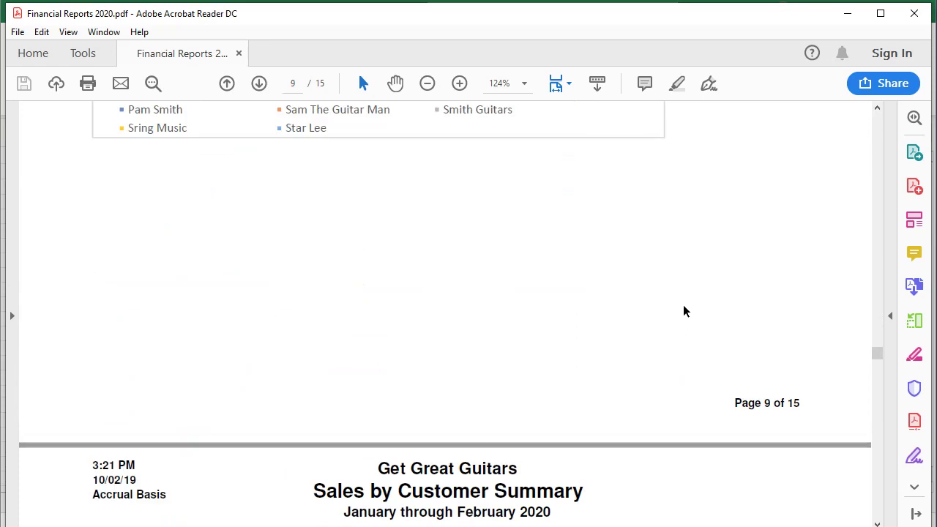
scroll(684, 312, down, 15)
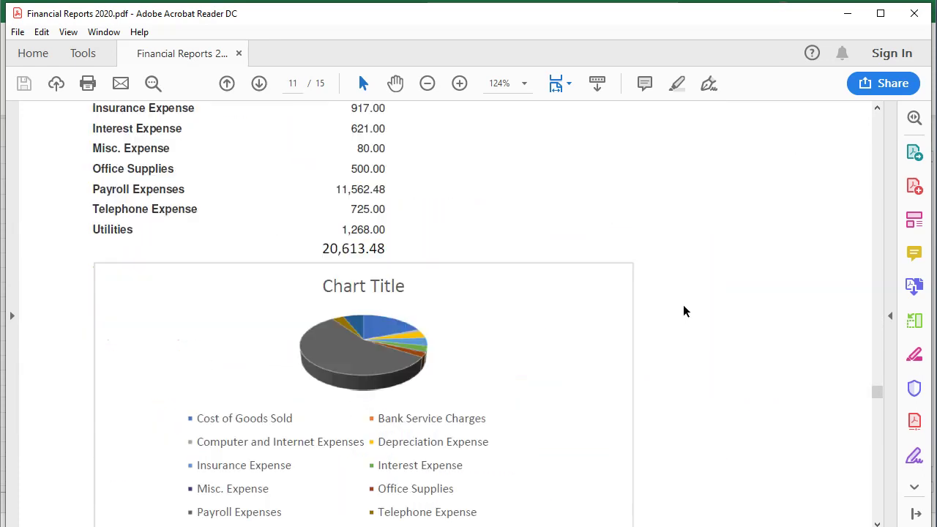
scroll(684, 312, down, 15)
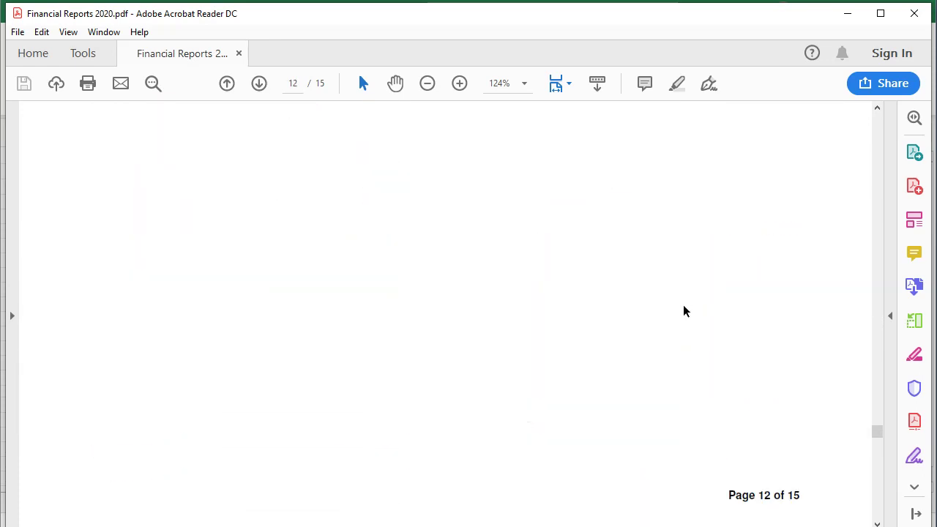
scroll(683, 312, down, 15)
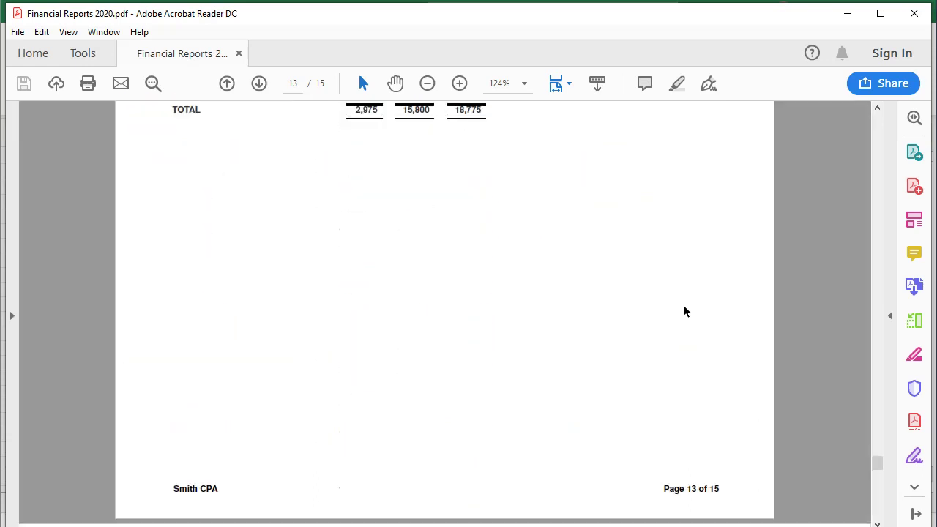
scroll(684, 312, down, 15)
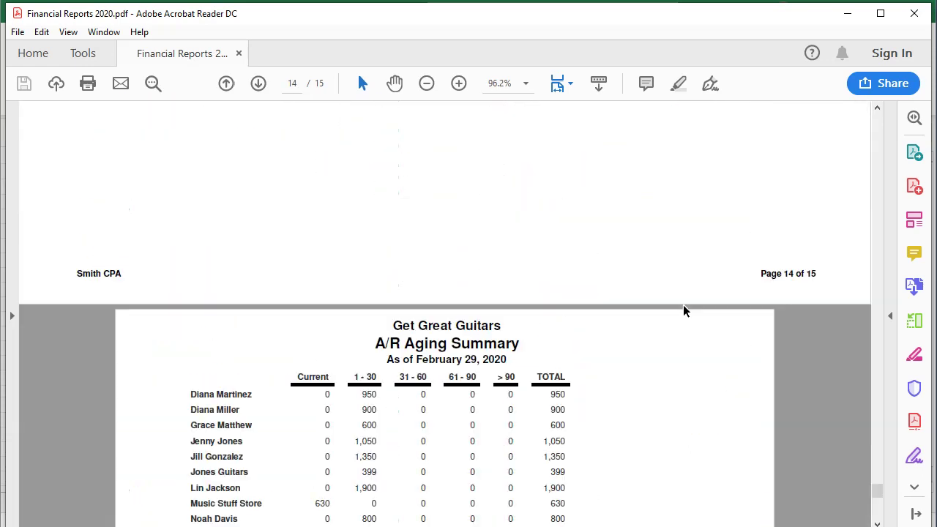
scroll(684, 311, down, 4)
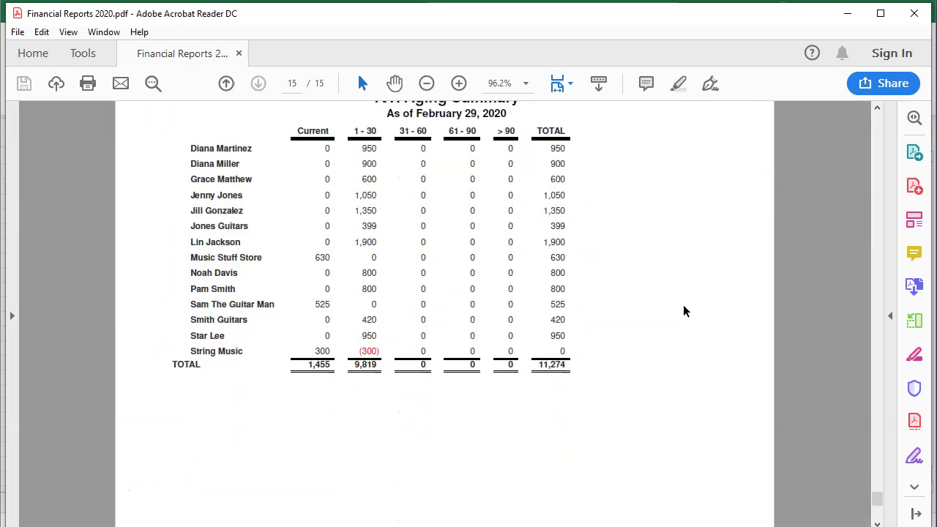